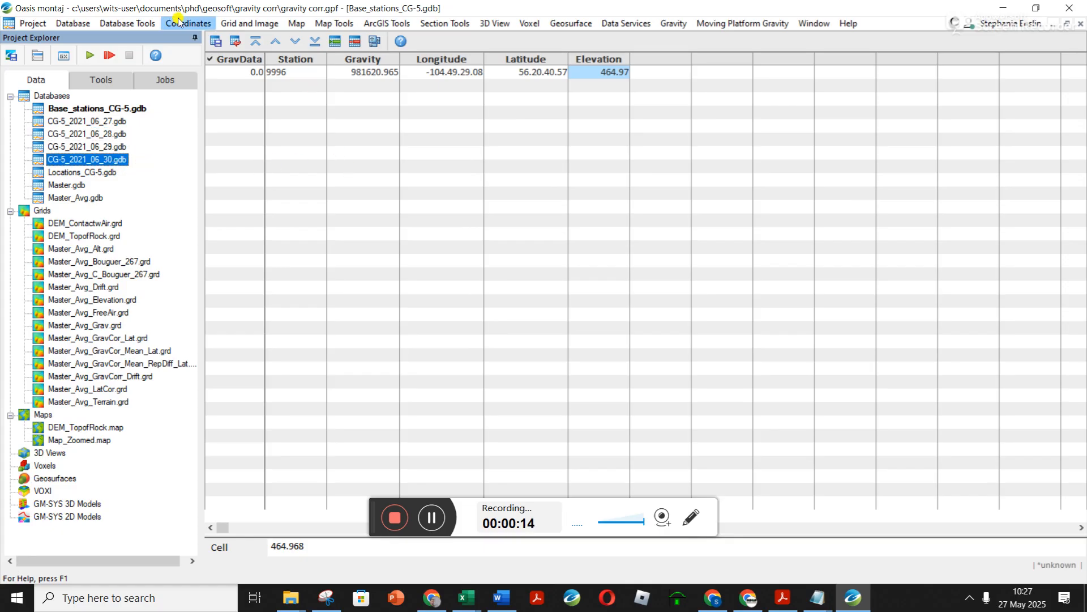
Choose load_cg5.gs as the script to run and open its text for editing
click(91, 56)
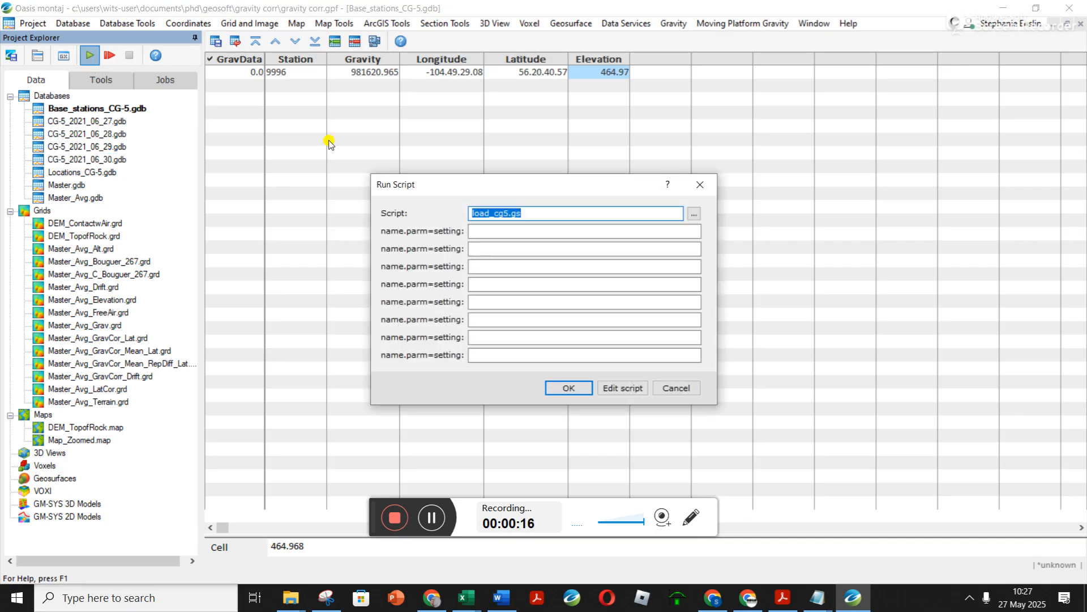
click(700, 185)
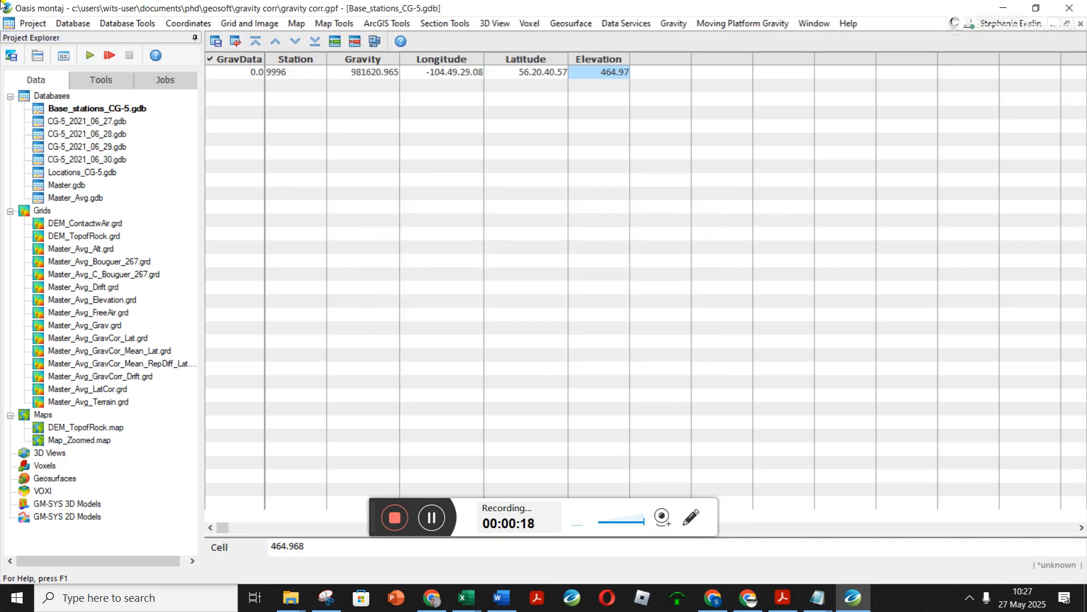
click(91, 57)
click(692, 215)
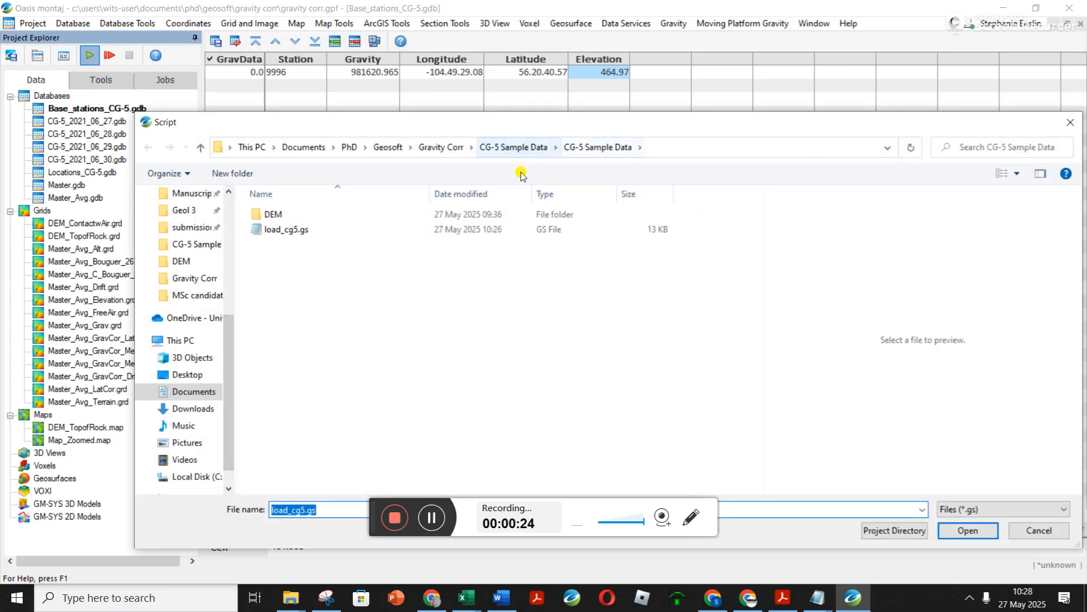
click(274, 232)
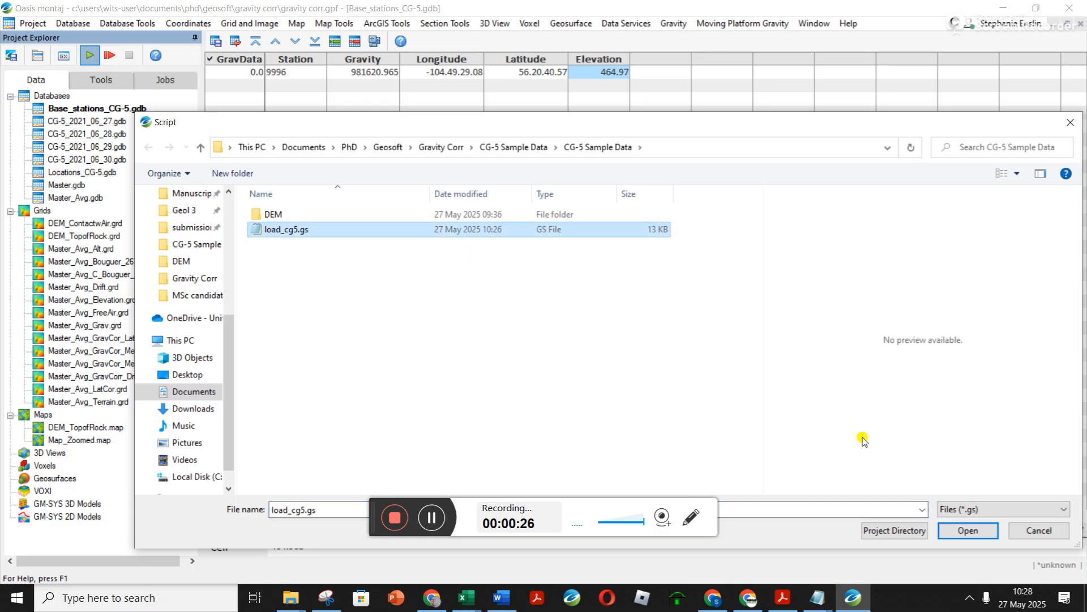
click(960, 530)
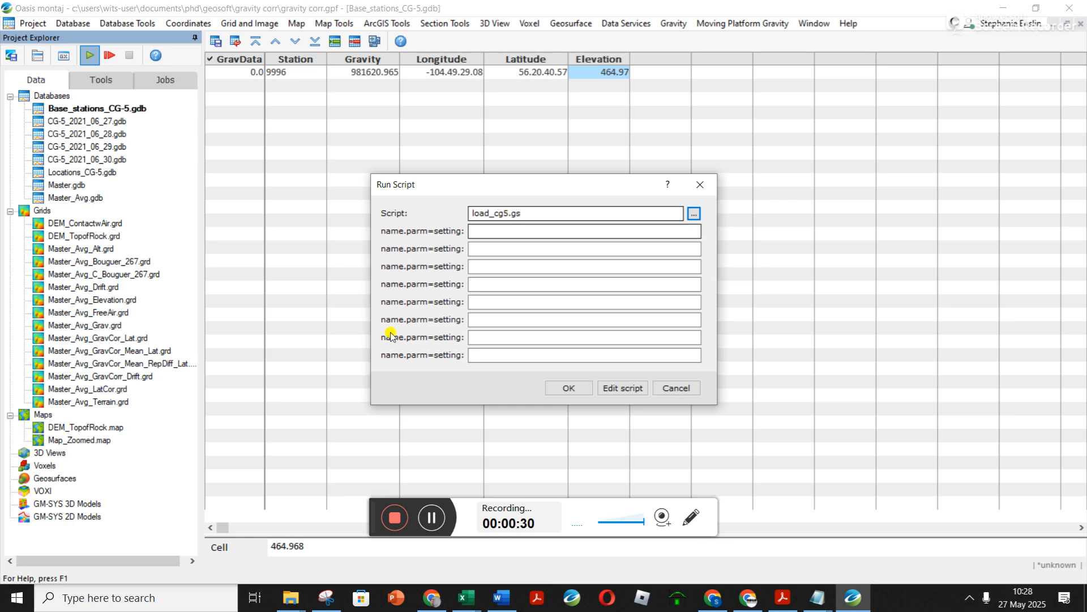
click(634, 388)
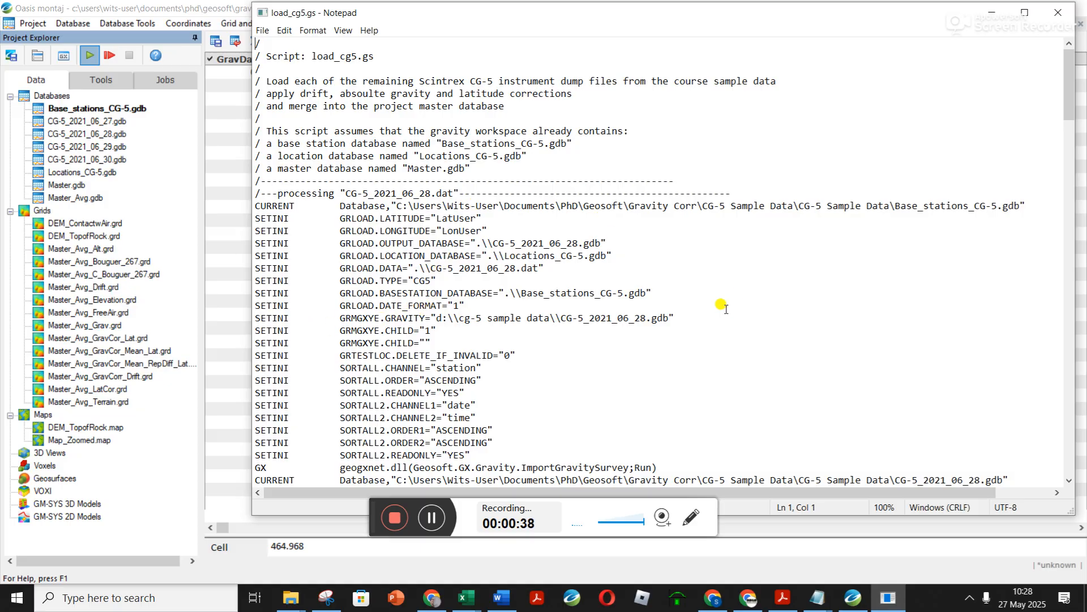
Examine the database and gravity file paths in the load_cg5.gs script, close it and cancel the script run
scroll(720, 306, down, 8)
scroll(720, 306, up, 8)
drag(399, 199, 1015, 198)
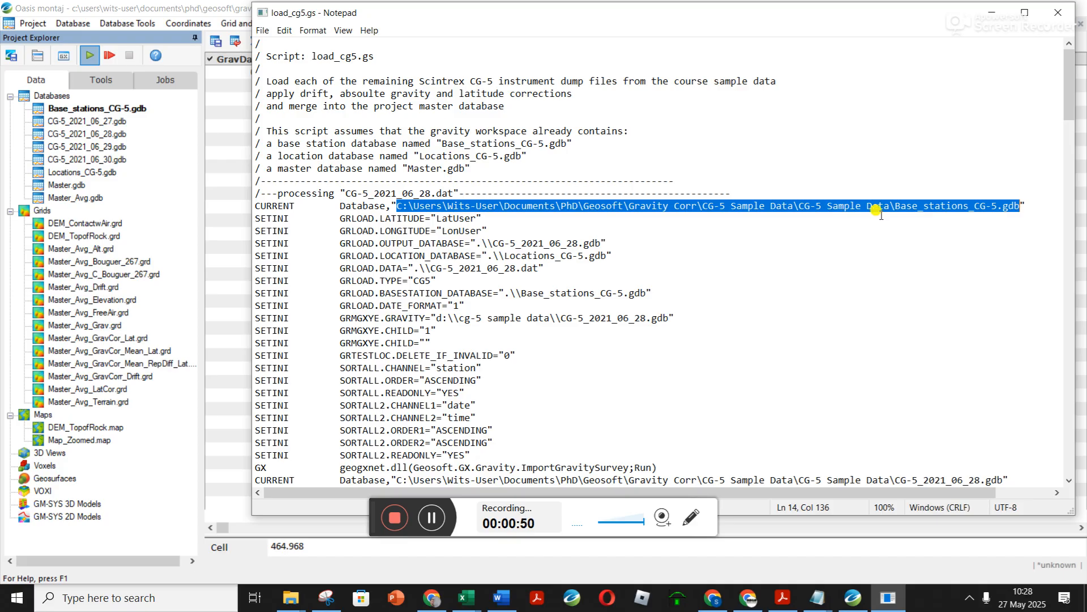
click(437, 317)
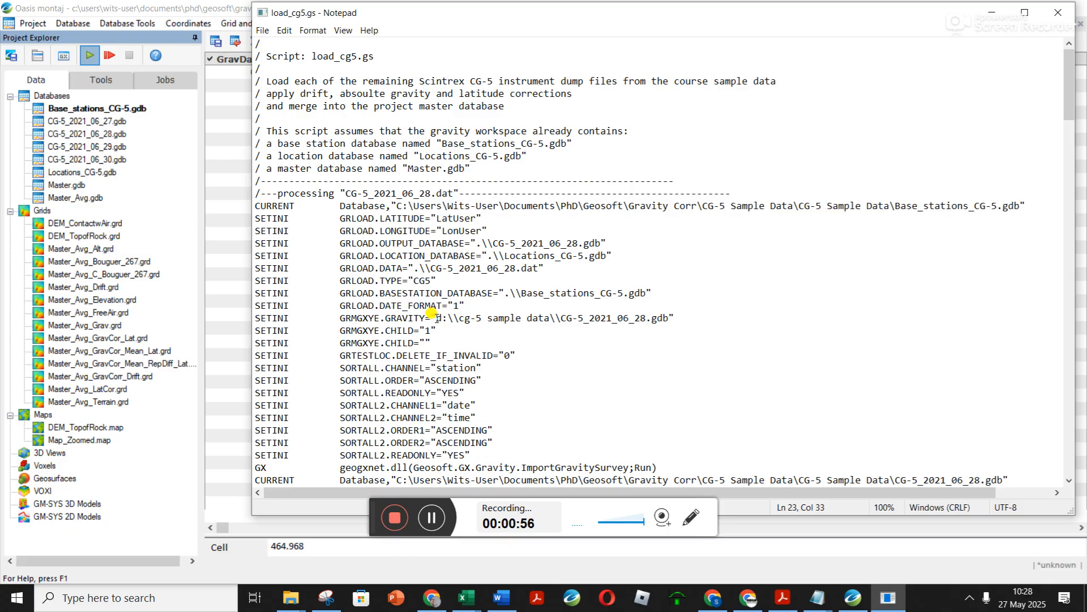
shift+click(548, 314)
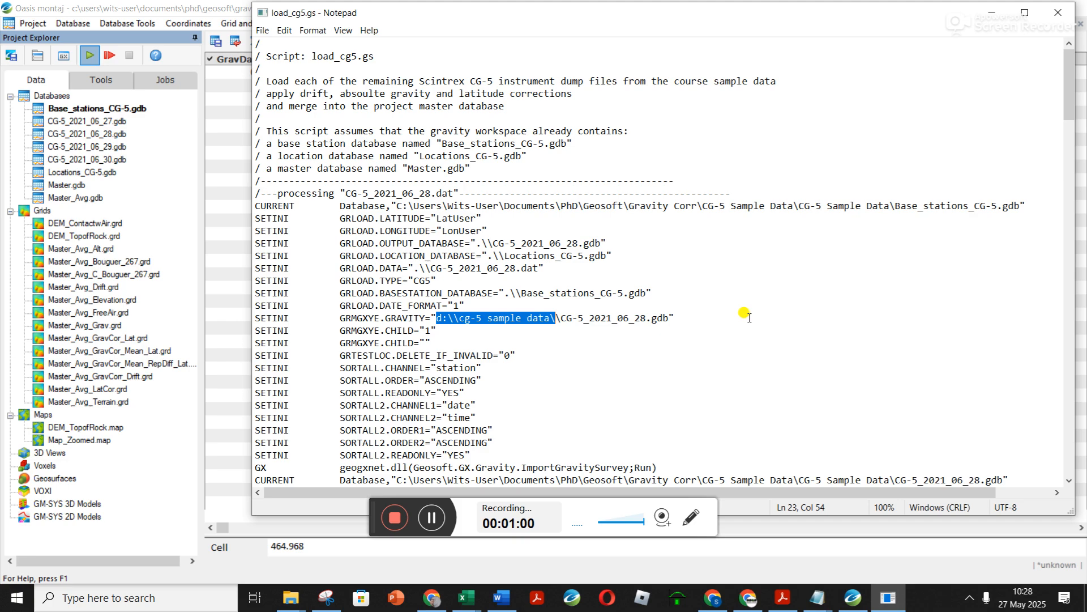
scroll(741, 310, down, 4)
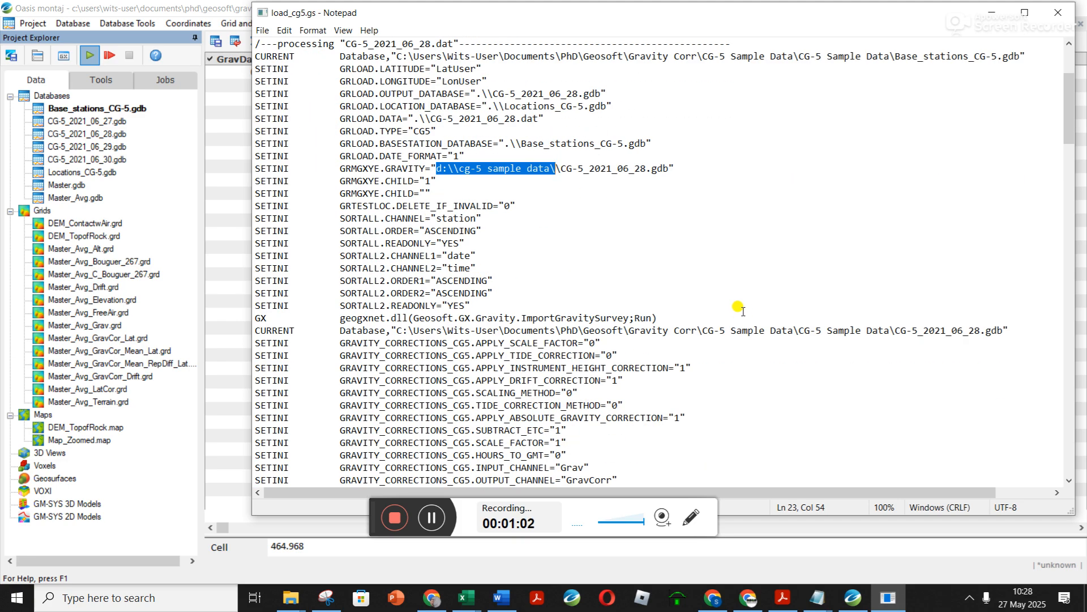
scroll(742, 309, down, 6)
scroll(742, 310, down, 6)
scroll(742, 310, up, 14)
click(1059, 10)
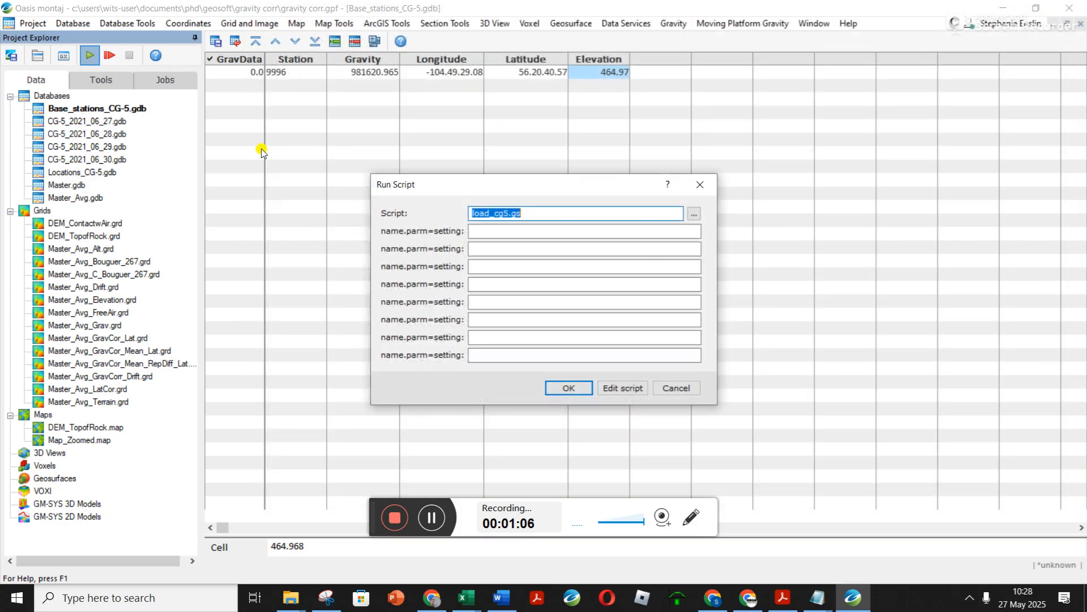
click(679, 385)
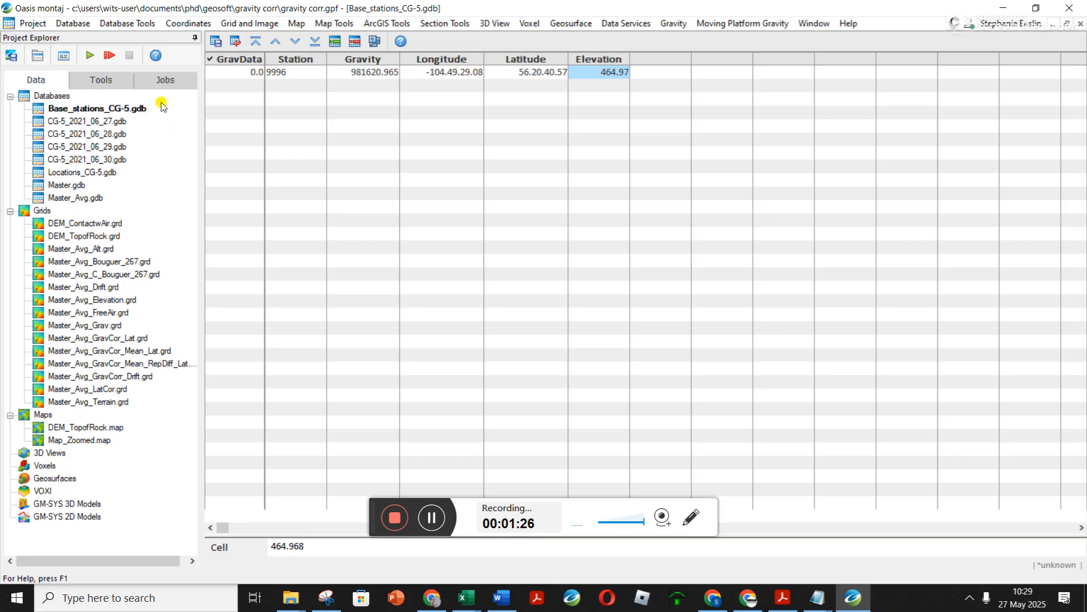
Open the CG-5_2021_06_28.gdb and CG-5_2021_06_27.gdb databases and maximize the 06_27 one
click(99, 135)
double_click(99, 134)
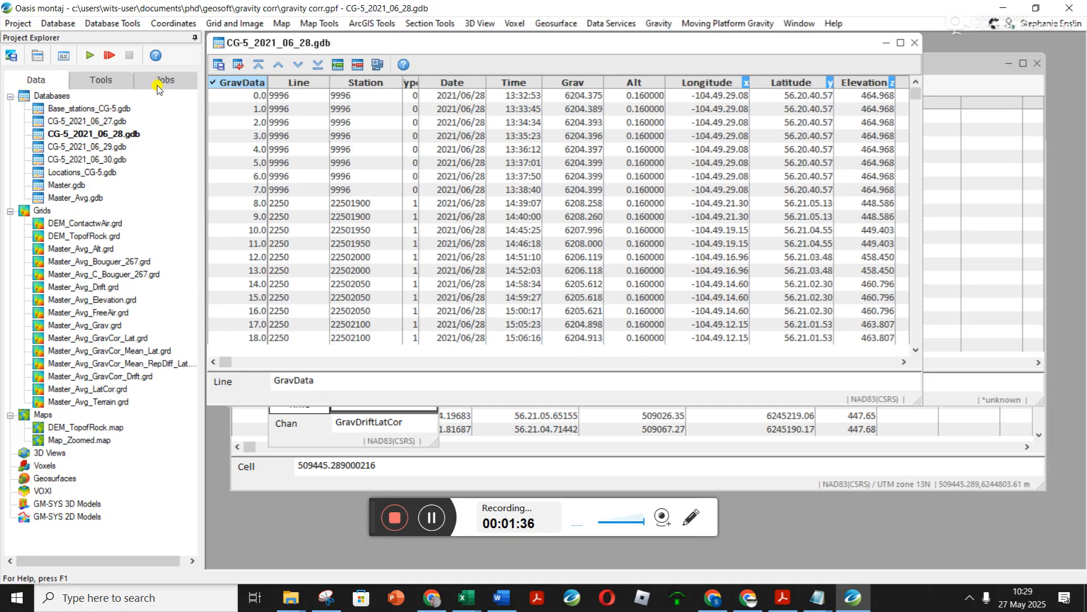
double_click(102, 120)
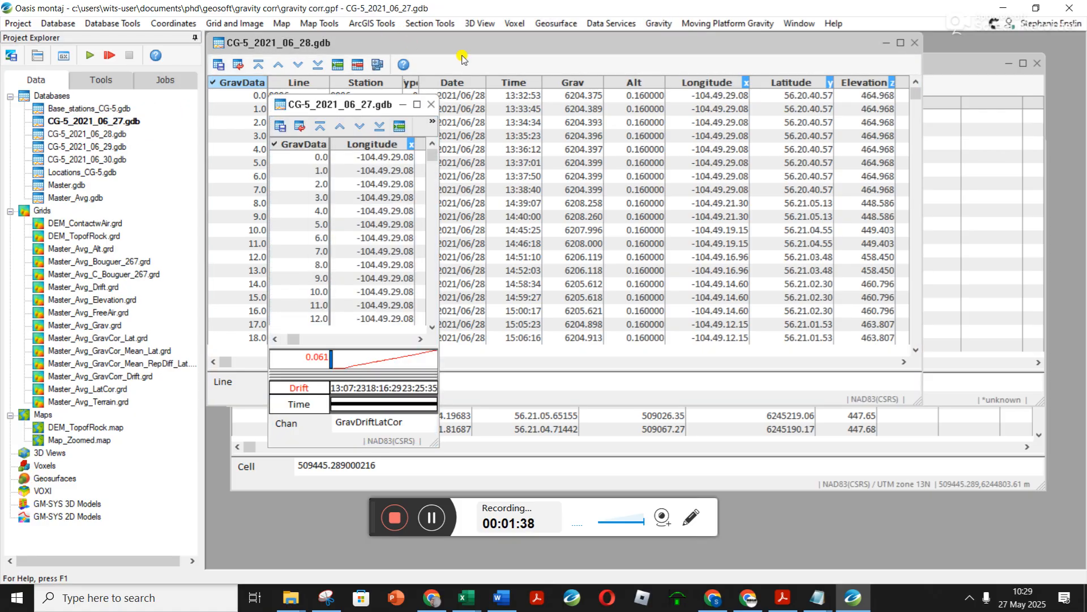
click(417, 104)
Merge the CG-5_2021_06_27.gdb survey database into a new master gravity database named Master2.gdb
click(670, 24)
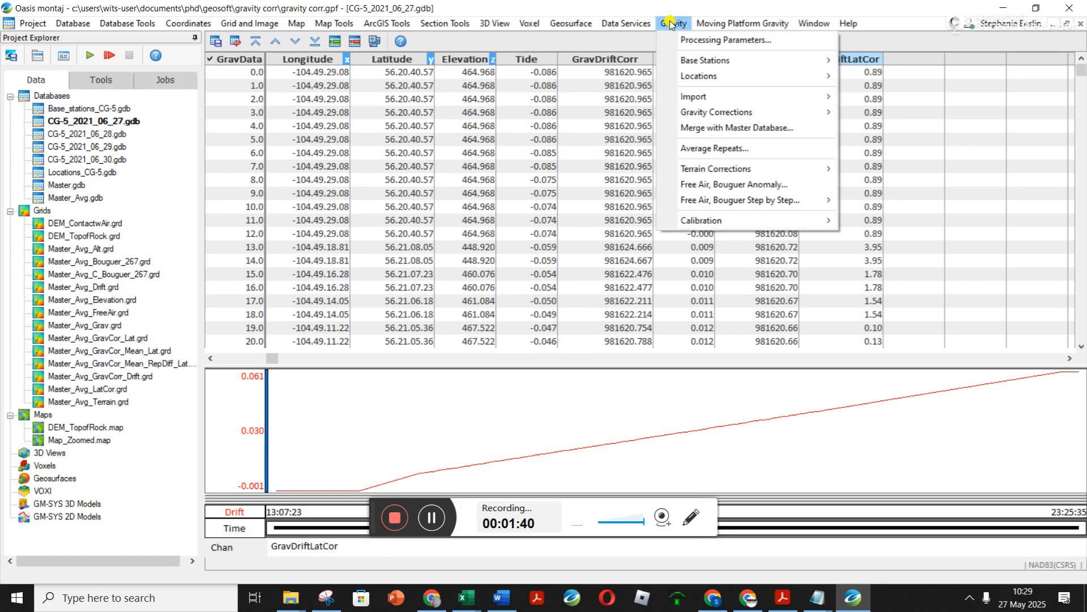
click(747, 128)
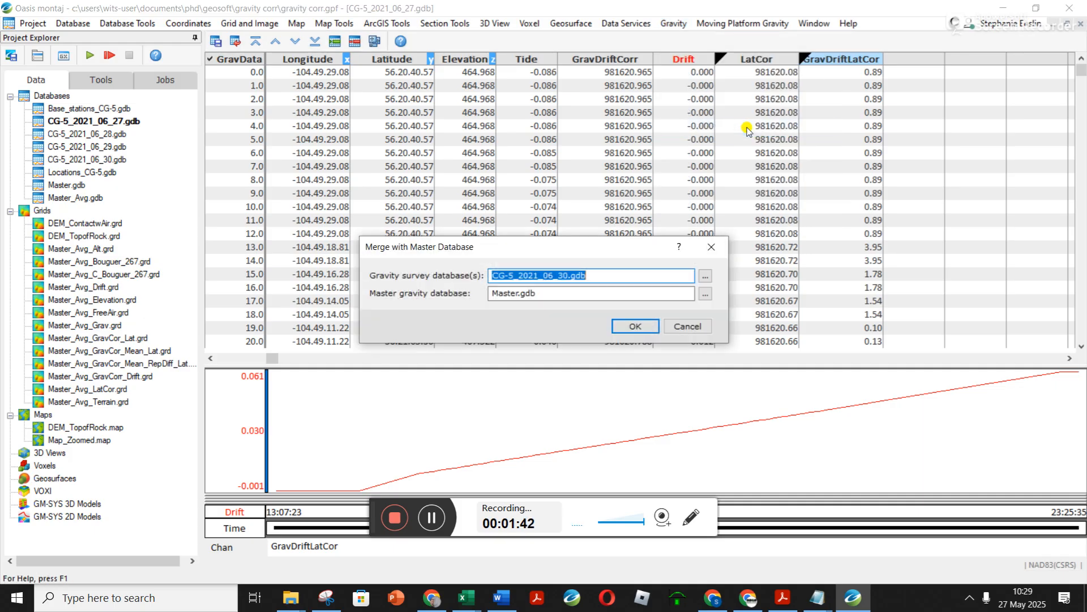
click(705, 276)
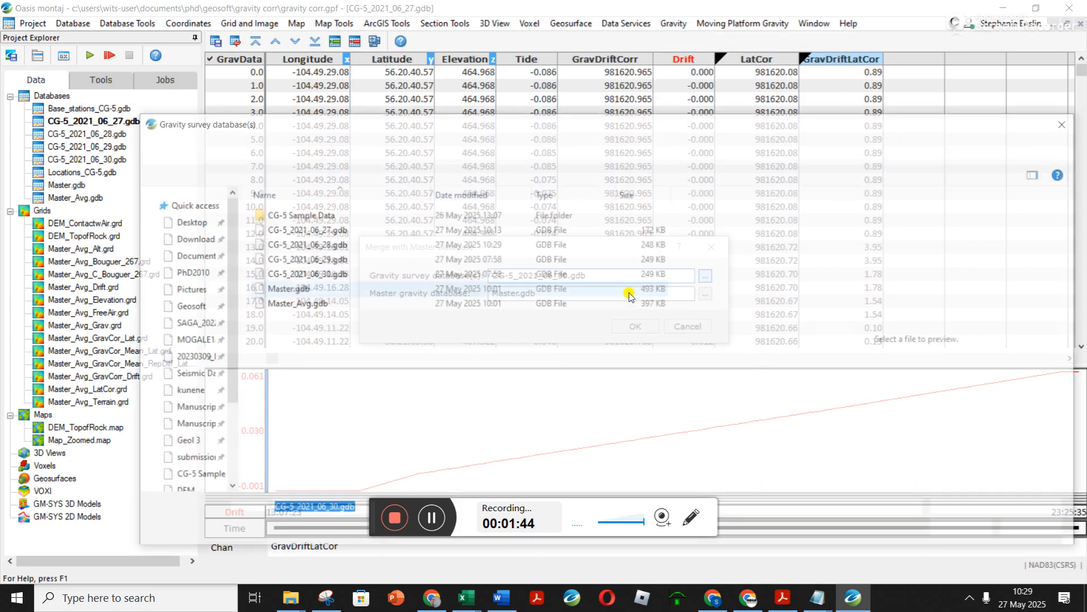
double_click(318, 230)
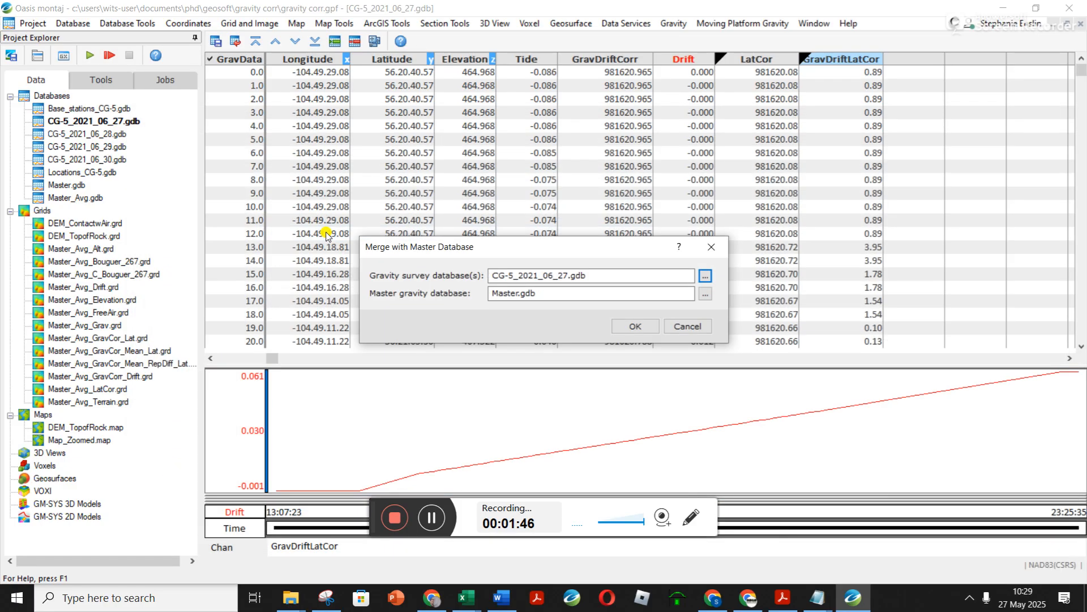
click(496, 293)
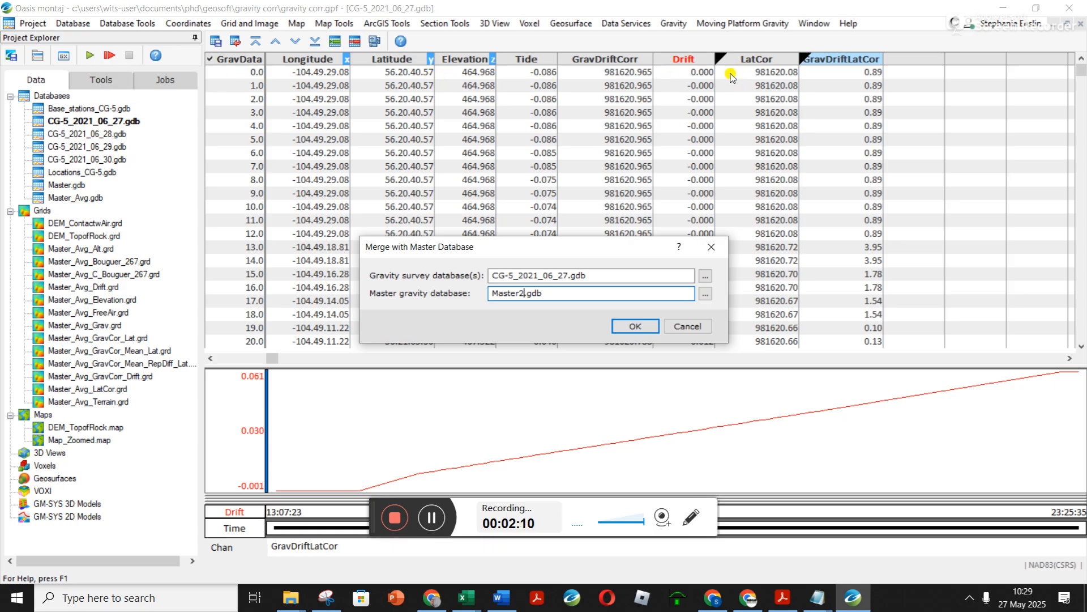
click(639, 326)
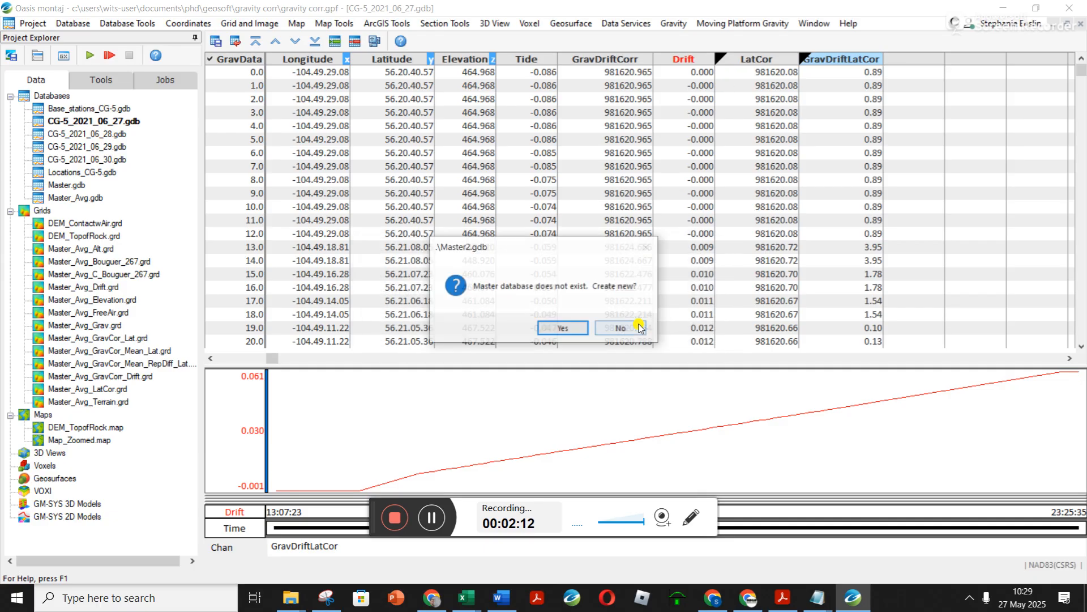
click(560, 330)
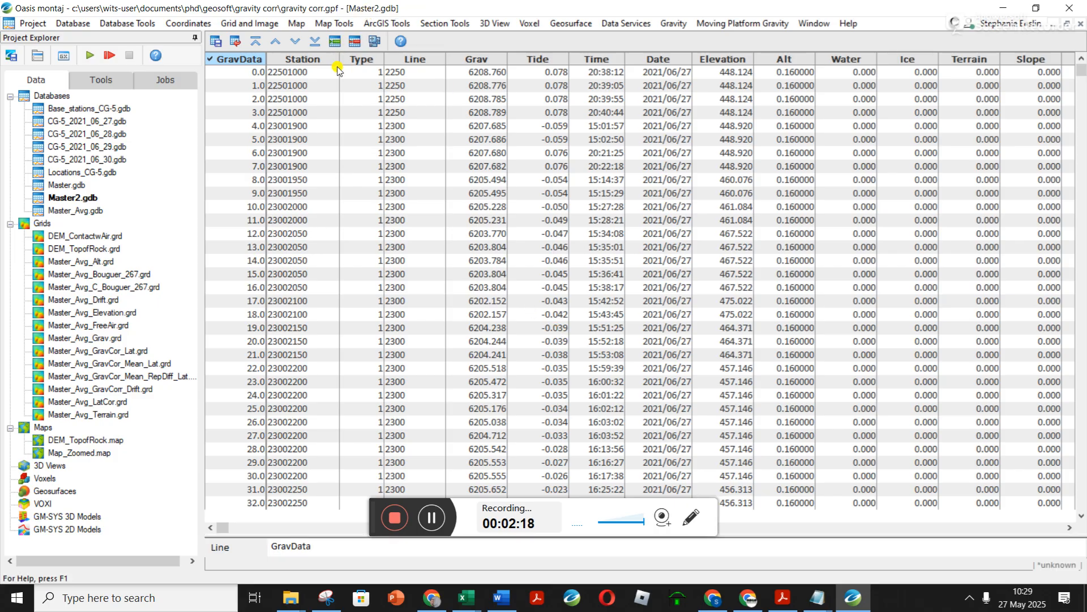
Merge the CG-5_2021_06_28.gdb survey database into Master2.gdb, appending to the existing GravData group
drag(223, 535, 396, 515)
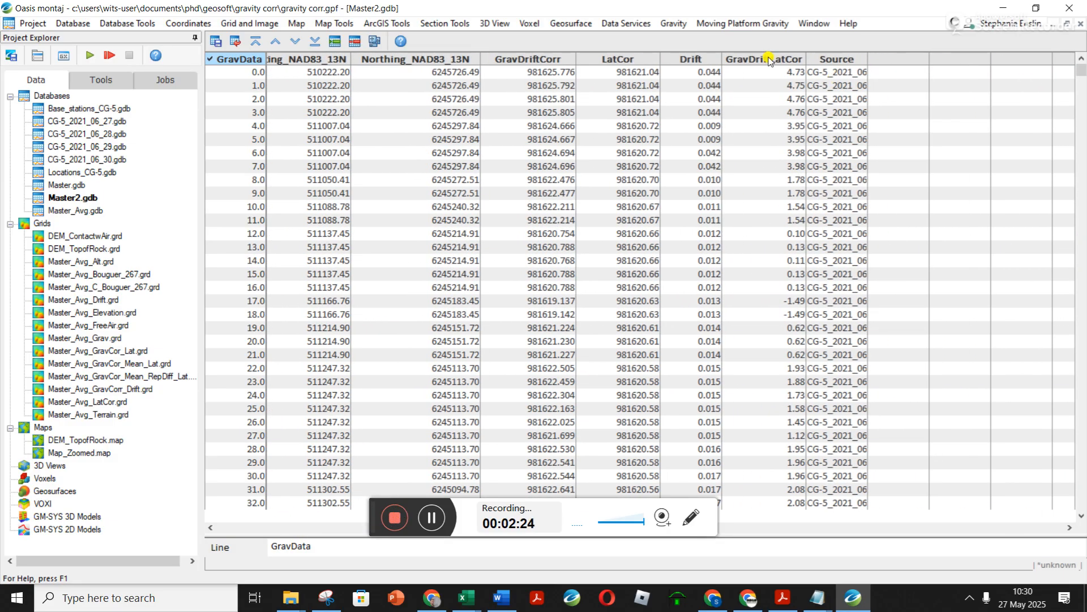
click(674, 23)
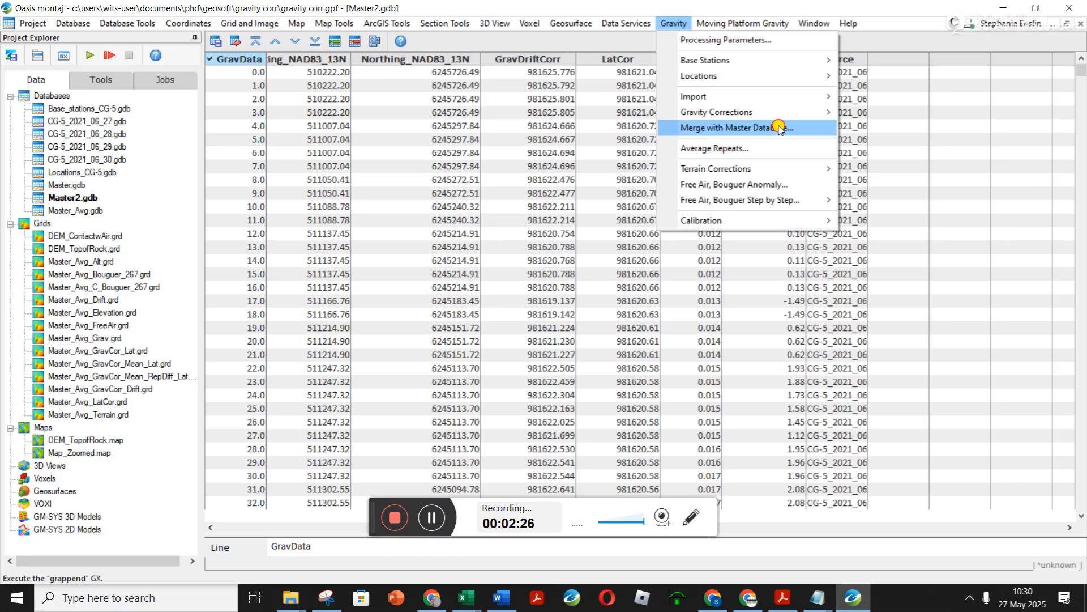
click(779, 127)
click(705, 275)
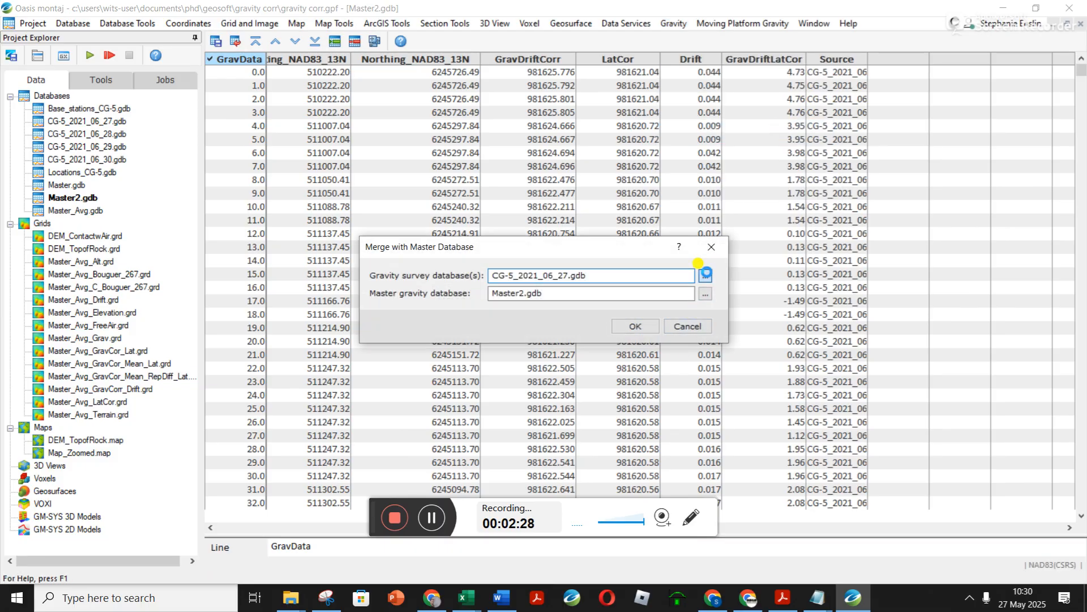
double_click(312, 244)
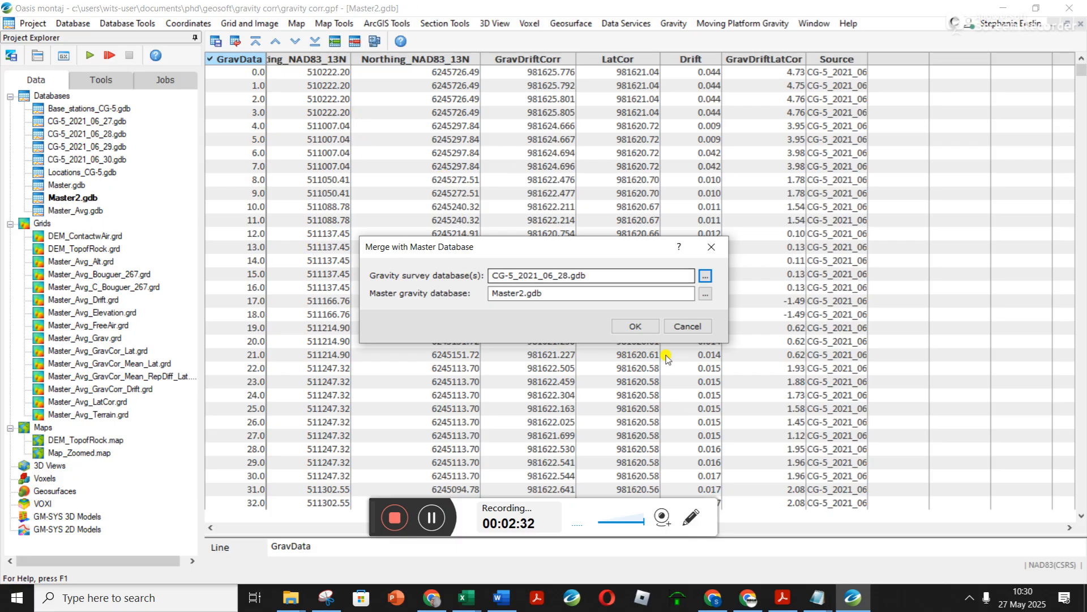
click(629, 327)
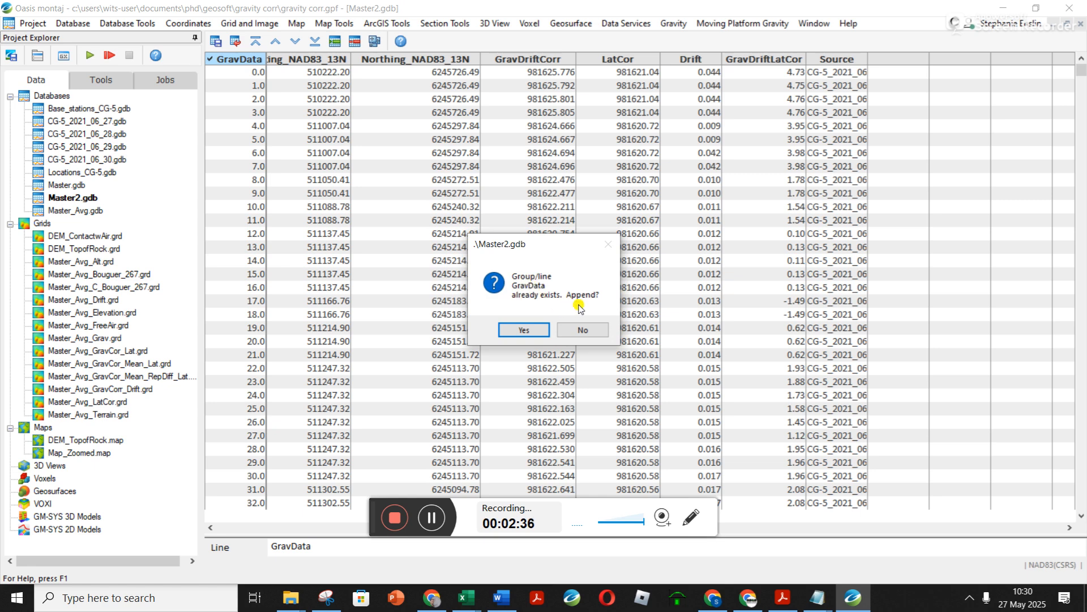
click(531, 330)
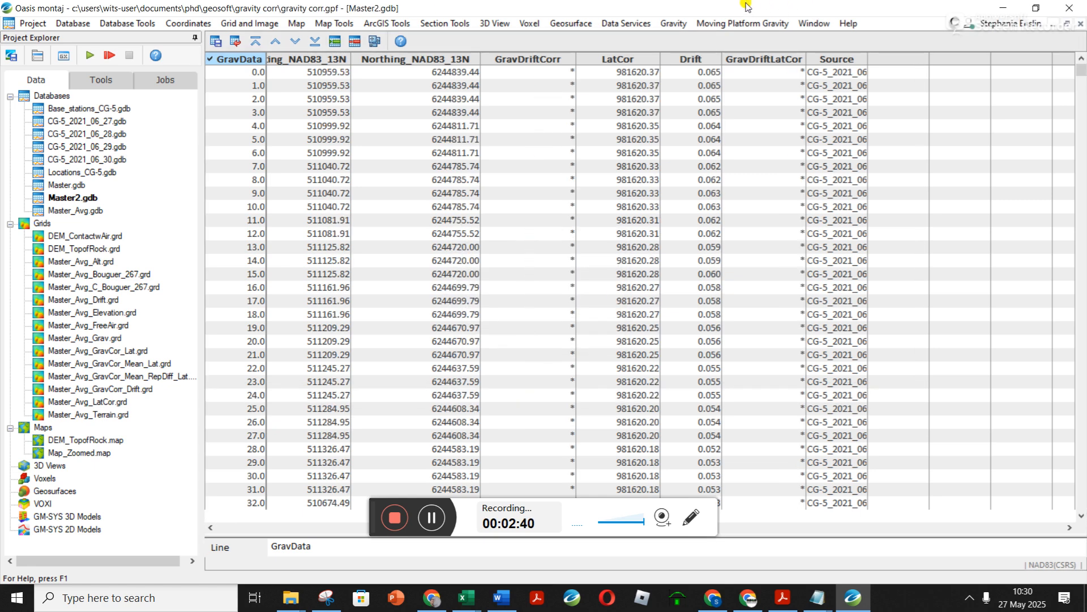
Merge the CG-5_2021_06_29.gdb survey database into Master2.gdb, appending to the existing GravData group
click(673, 23)
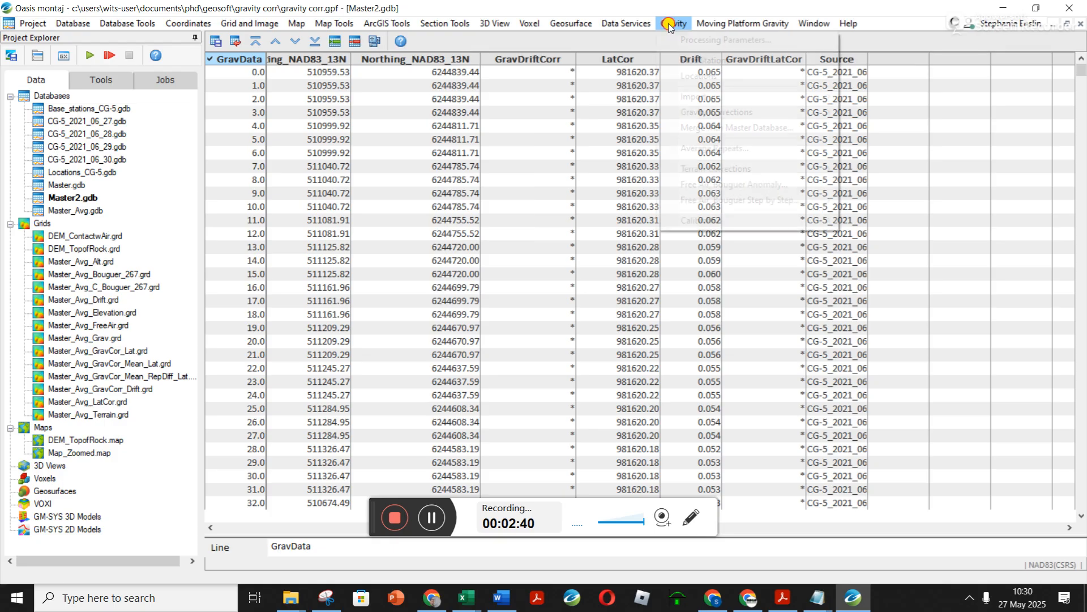
click(719, 128)
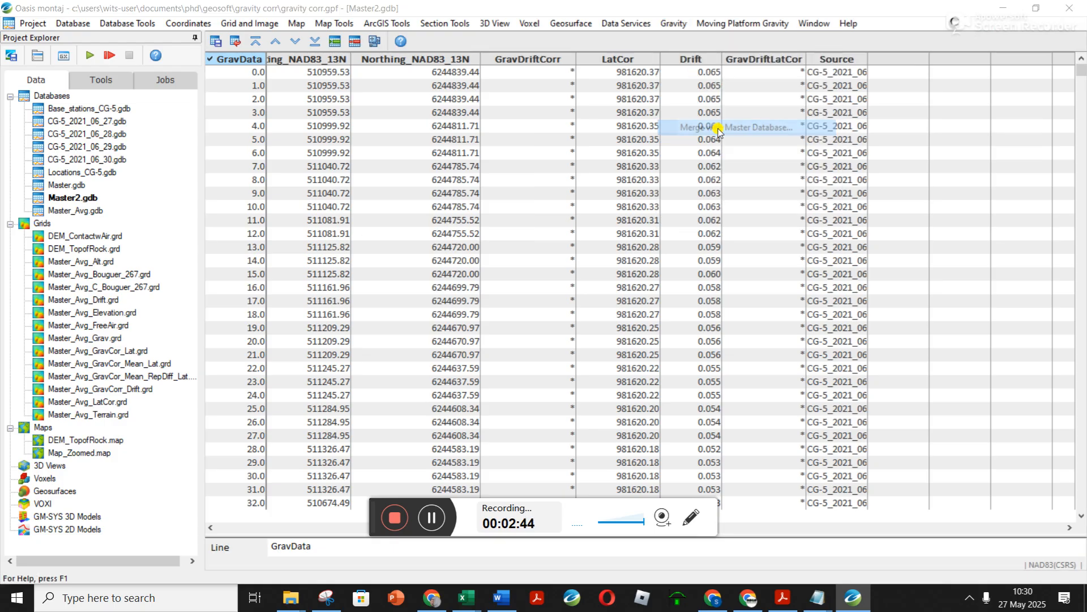
click(709, 277)
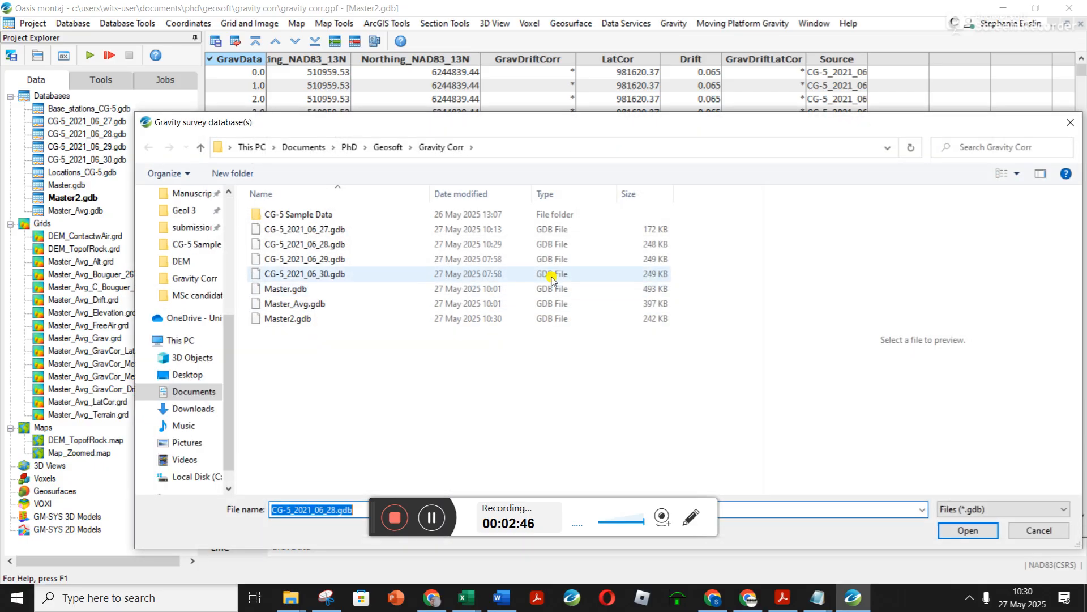
double_click(306, 253)
click(635, 326)
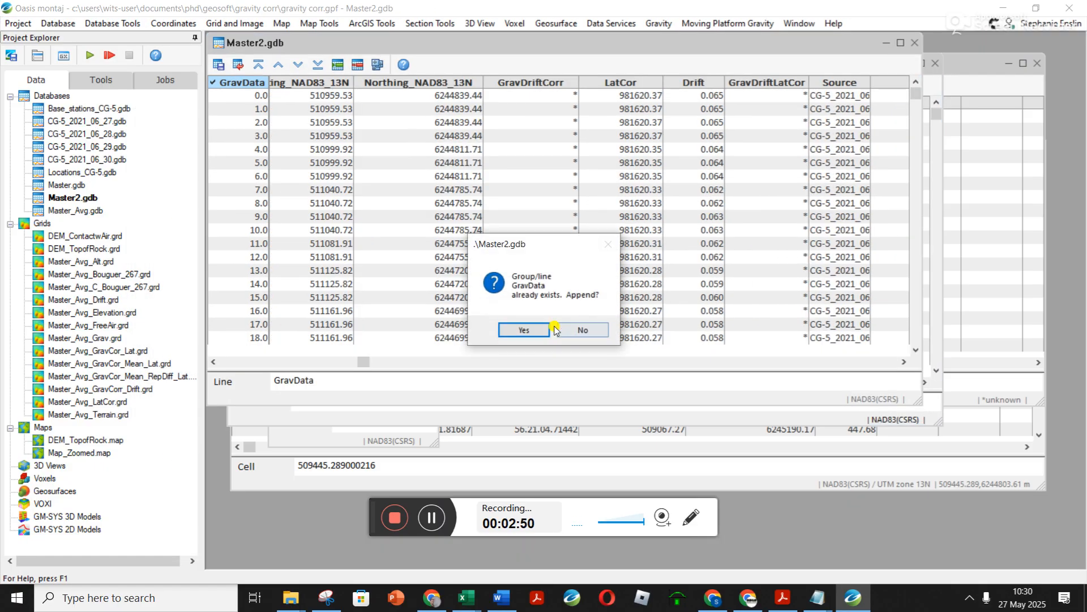
click(526, 329)
Merge the CG-5_2021_06_30.gdb survey database into Master2.gdb, appending to the existing GravData group
click(659, 23)
click(708, 131)
click(704, 275)
click(291, 274)
double_click(291, 274)
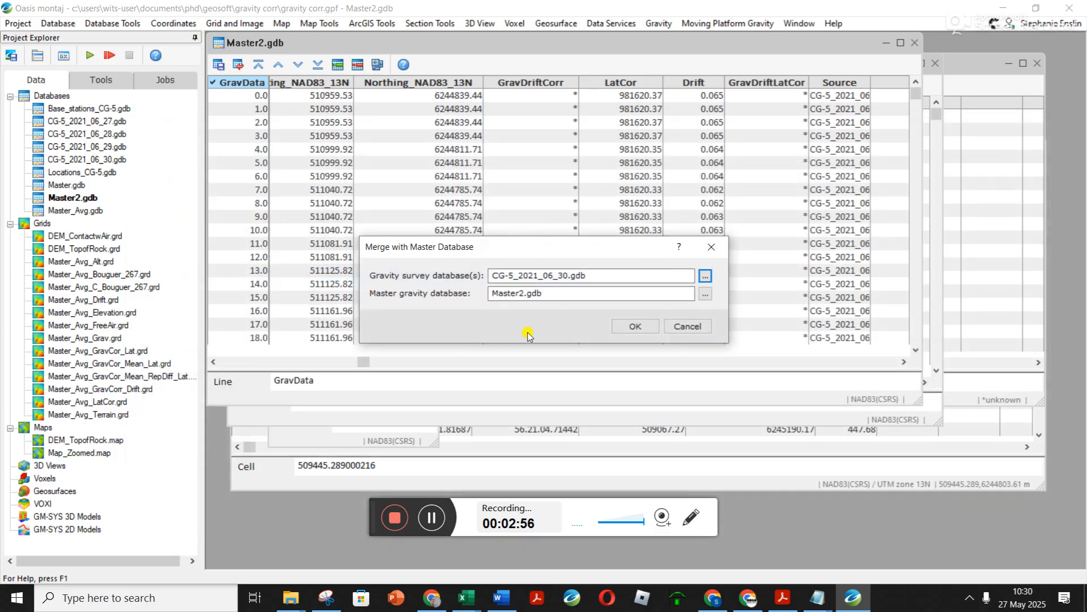
click(629, 325)
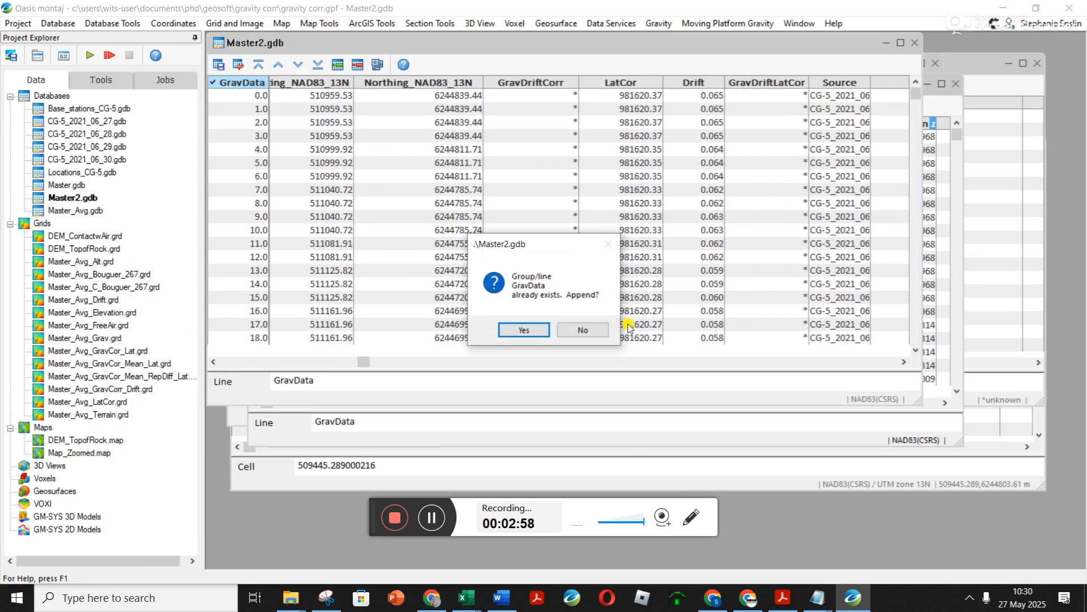
click(524, 330)
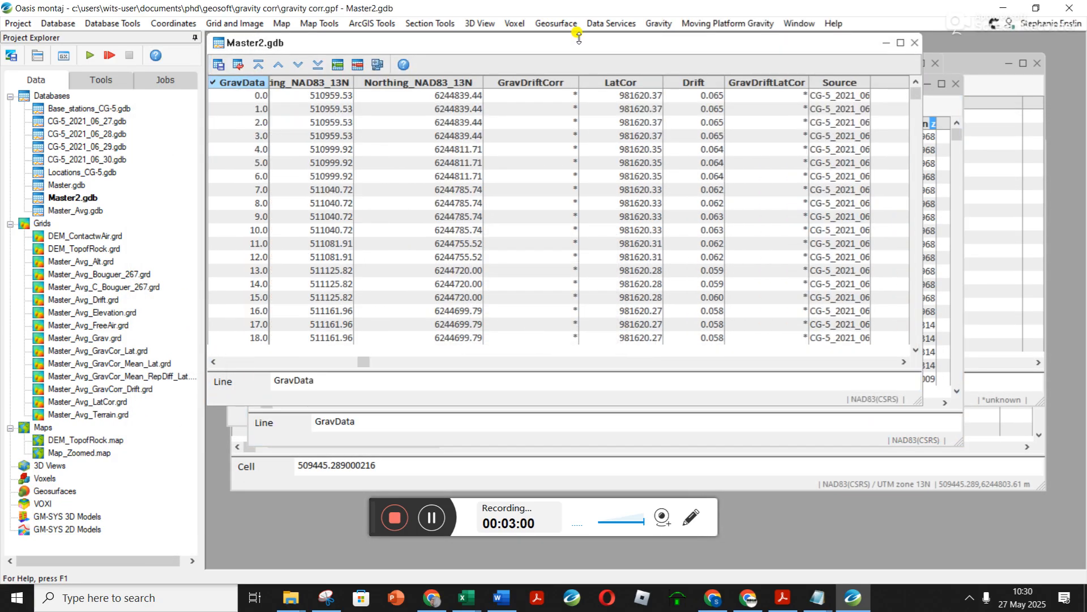
Close the four daily CG-5 survey databases from 27 to 30 June, saving the changes to CG-5_2021_06_27.gdb
drag(853, 46, 855, 229)
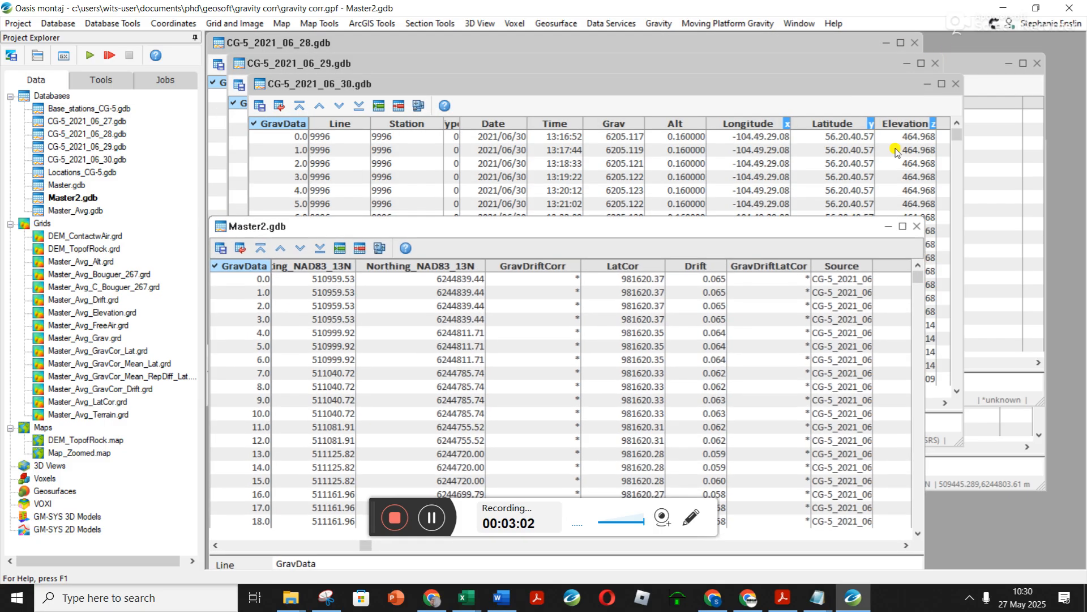
click(956, 83)
click(935, 63)
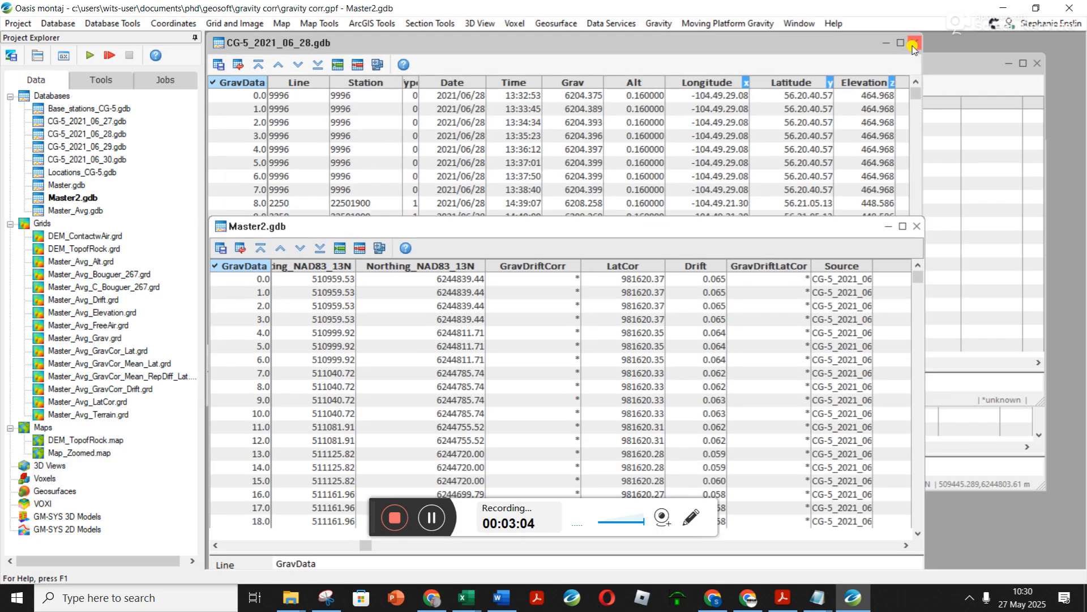
click(915, 43)
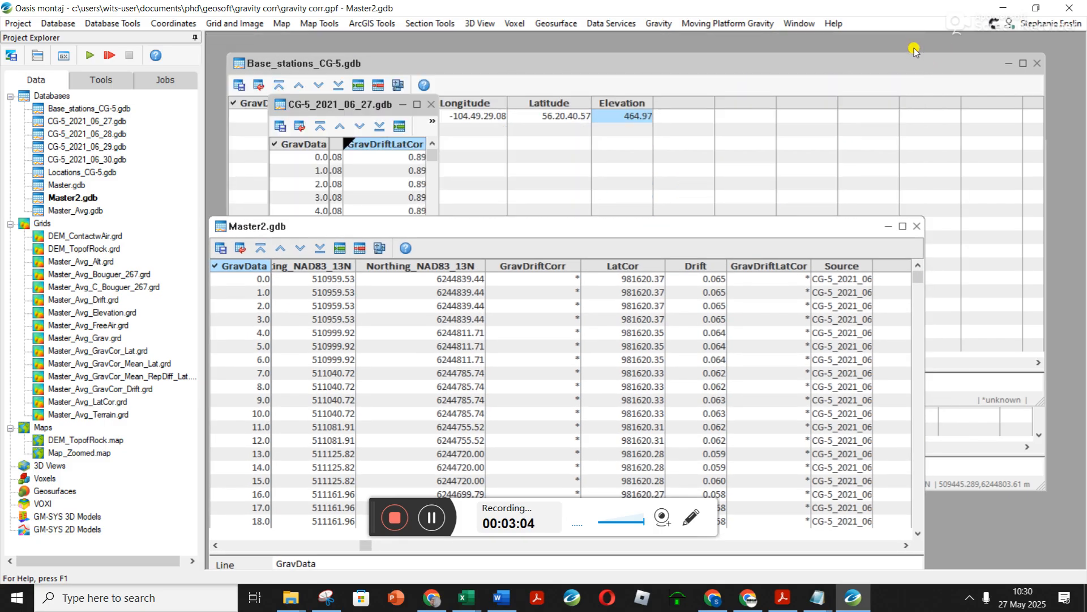
click(432, 104)
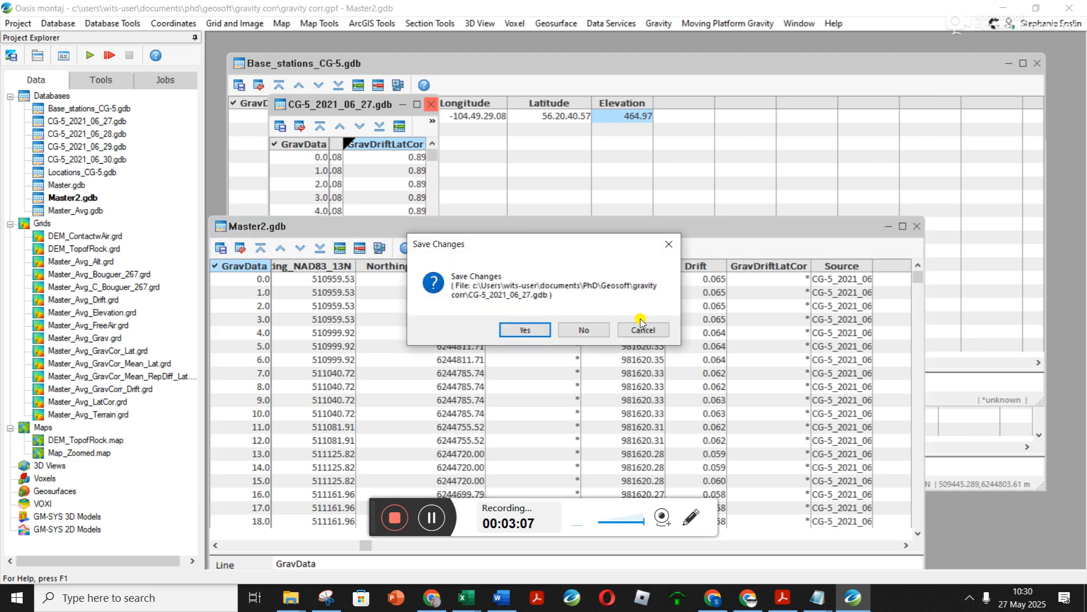
click(531, 328)
Close the base stations and locations databases, saving the changes to Locations_CG-5.gdb
click(1037, 64)
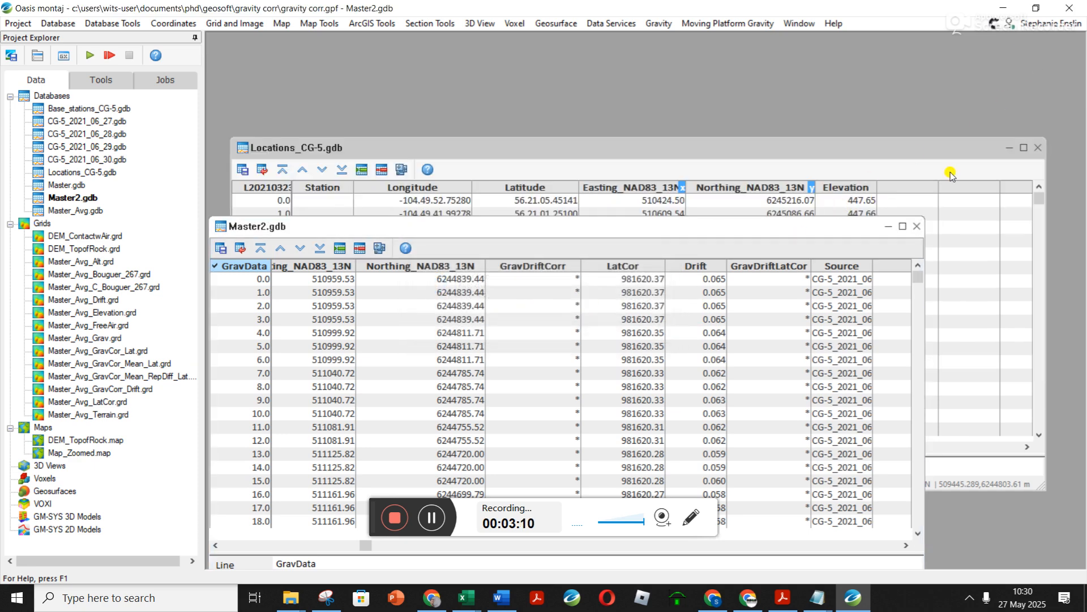
click(1038, 147)
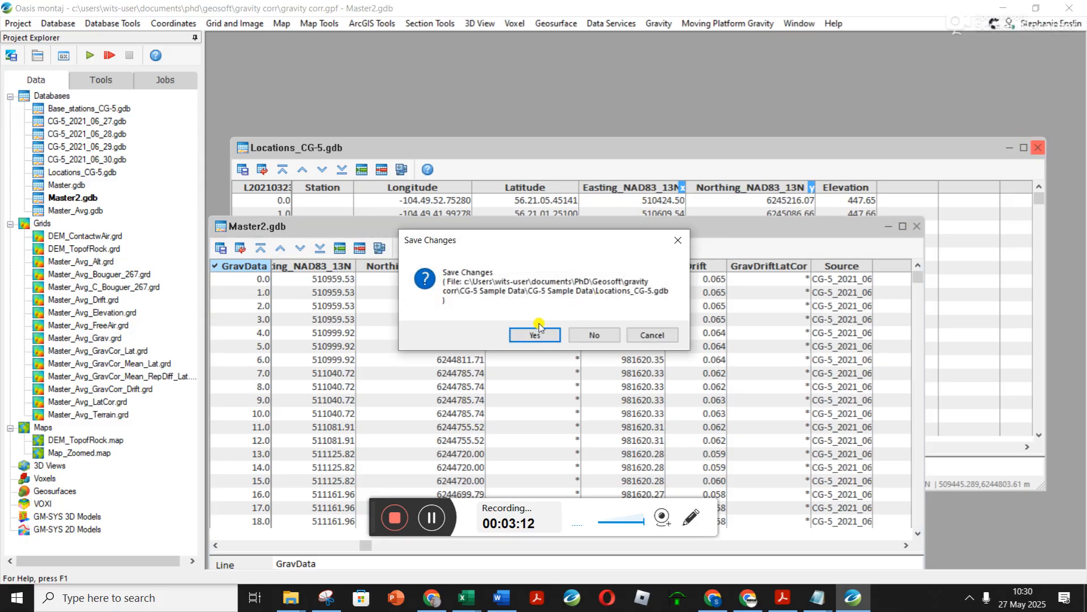
click(535, 335)
Maximize Master2.gdb and examine its gravity correction channels and dates throughout the merged readings for missing values
click(903, 226)
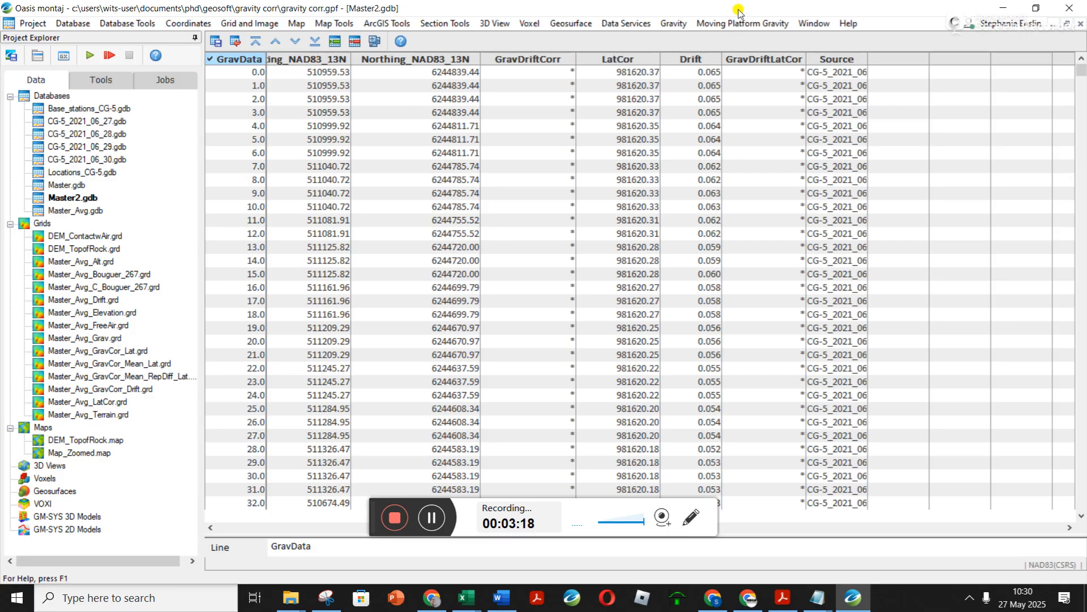
drag(1082, 69, 1082, 143)
drag(801, 59, 811, 76)
click(785, 73)
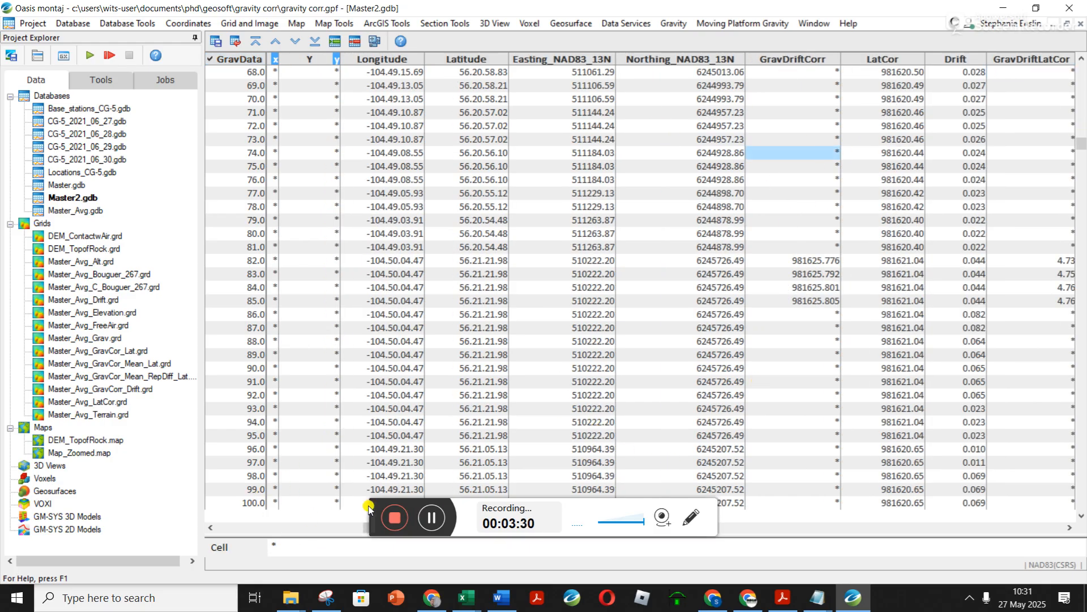
mouse_move(367, 532)
mouse_down()
mouse_move(277, 527)
mouse_move(266, 560)
mouse_move(237, 572)
mouse_move(243, 529)
mouse_move(373, 528)
mouse_up()
click(795, 312)
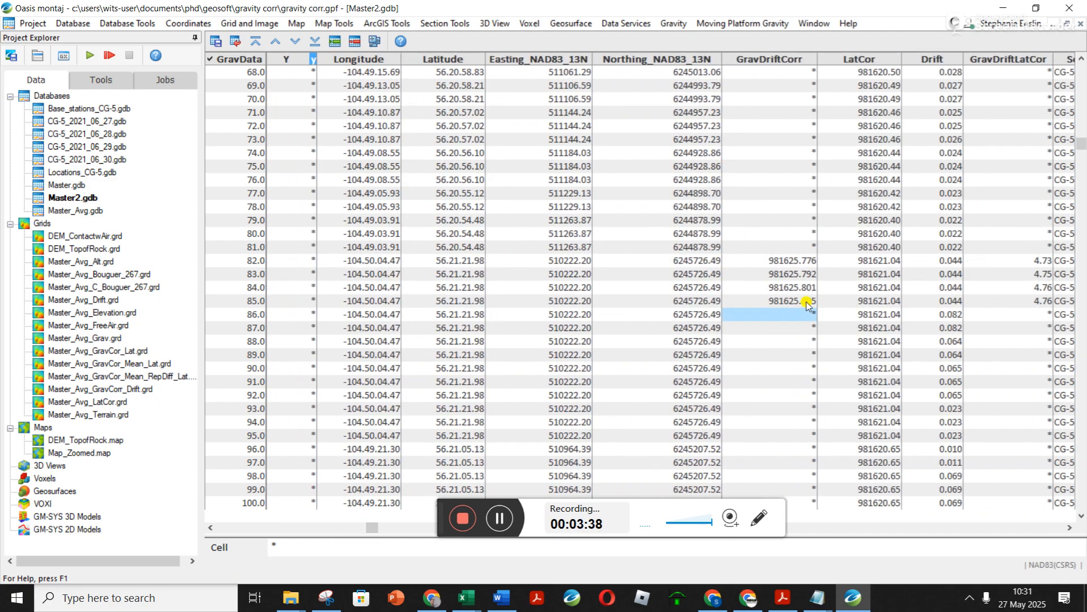
drag(1081, 146, 1082, 507)
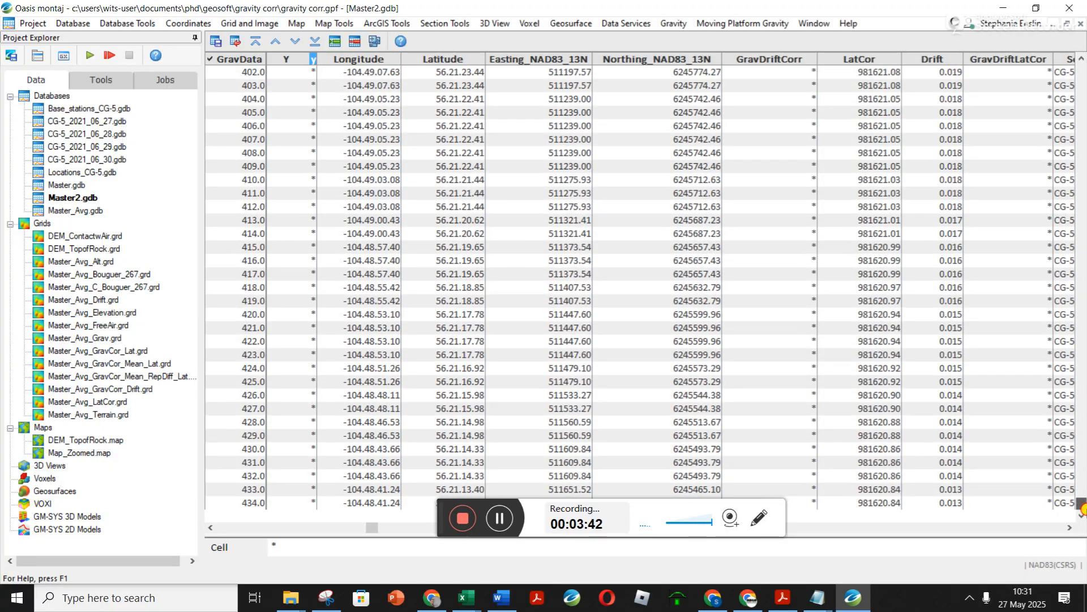
click(792, 341)
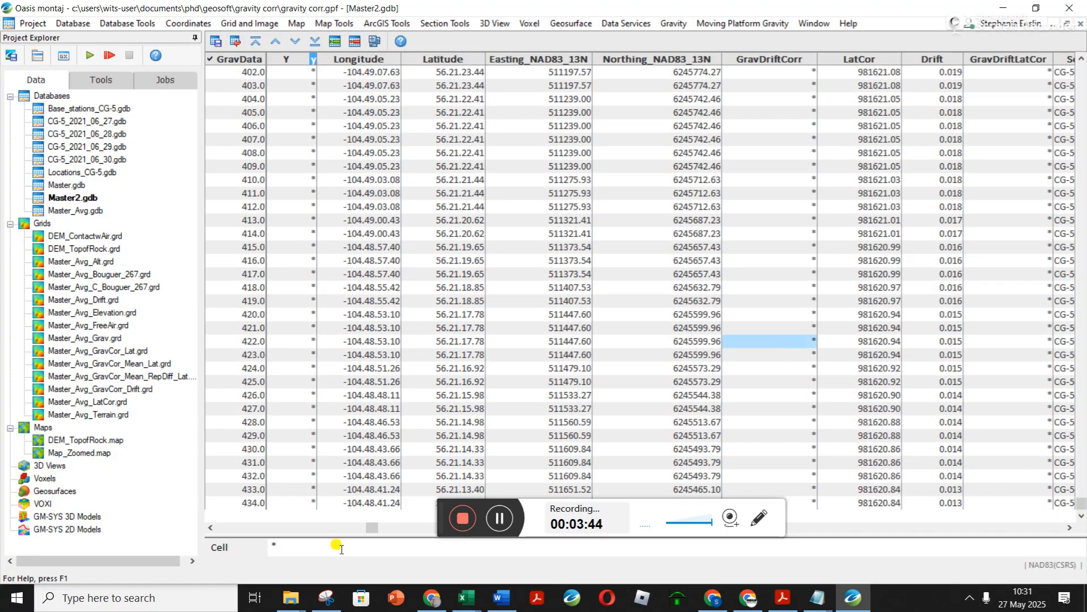
drag(371, 526, 257, 548)
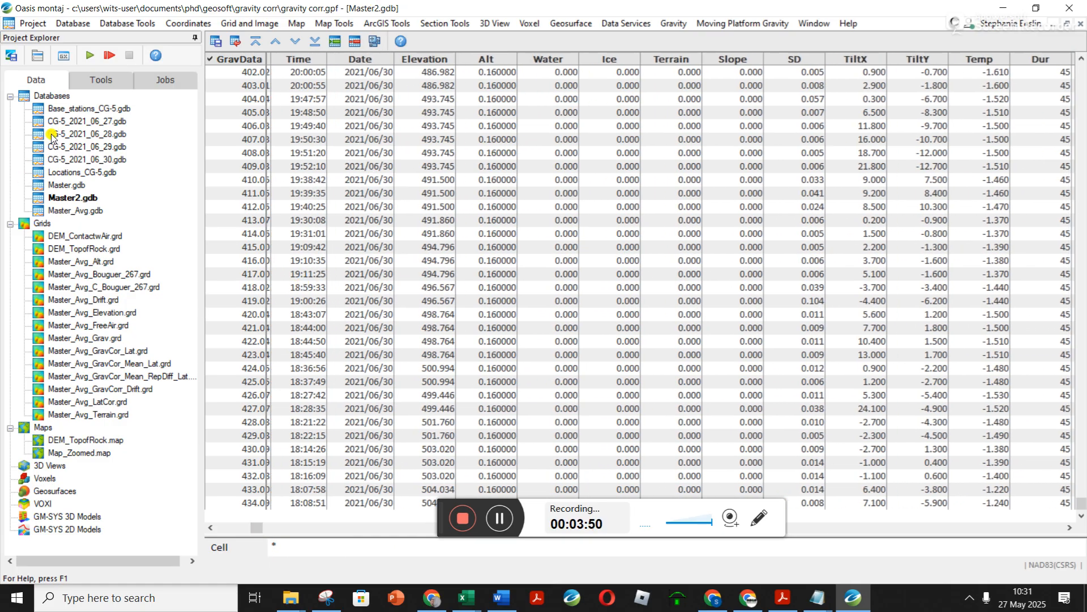
Open Master.gdb and inspect its latitude, drift and gravity correction channels
click(59, 184)
double_click(59, 184)
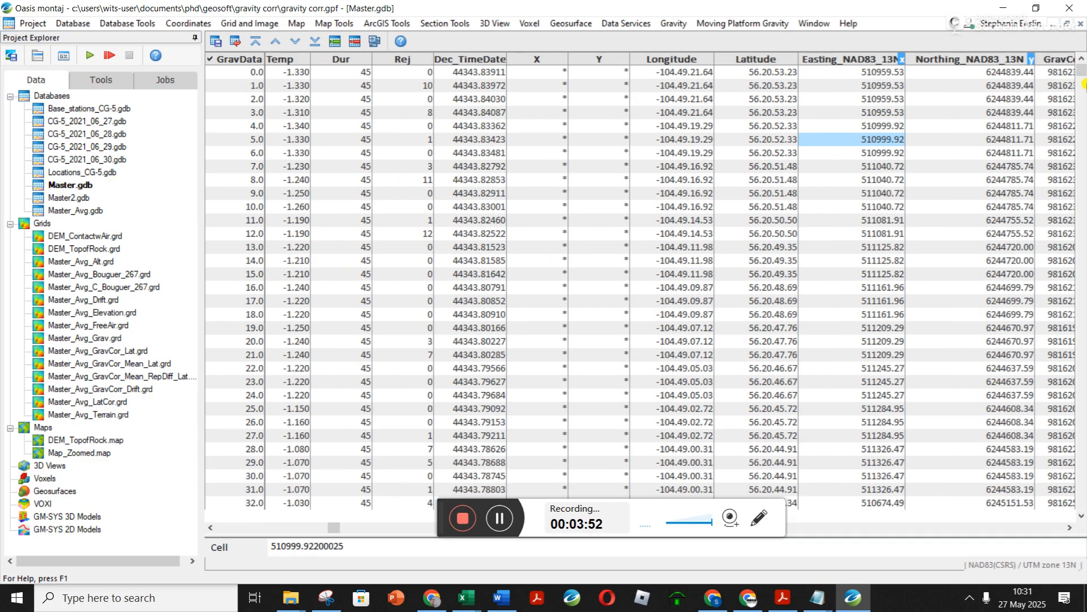
drag(334, 526, 408, 544)
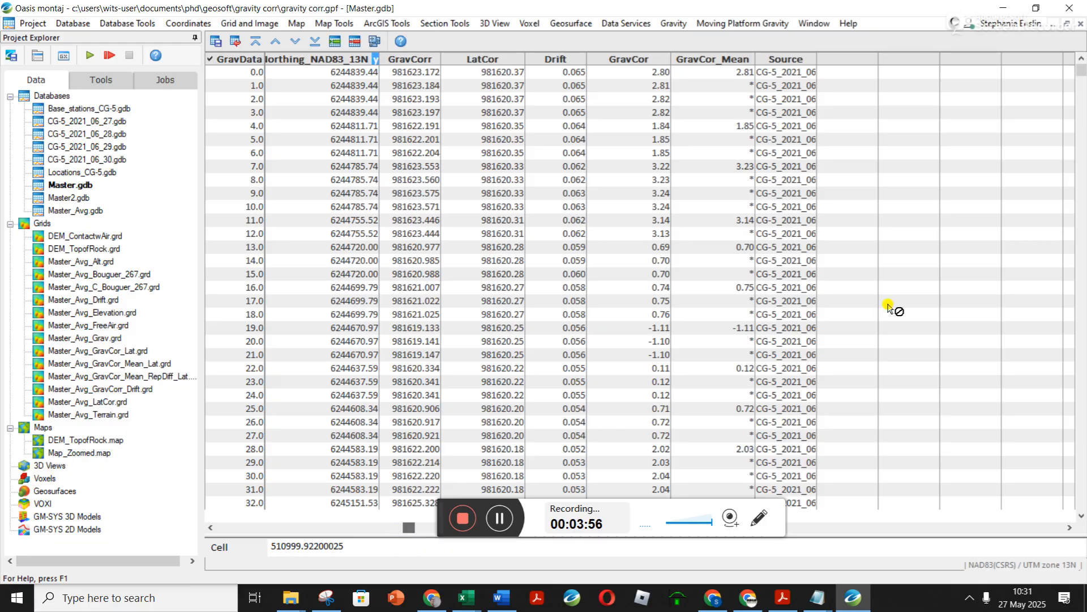
mouse_move(1083, 70)
mouse_down()
mouse_move(1076, 520)
mouse_move(1083, 71)
mouse_up()
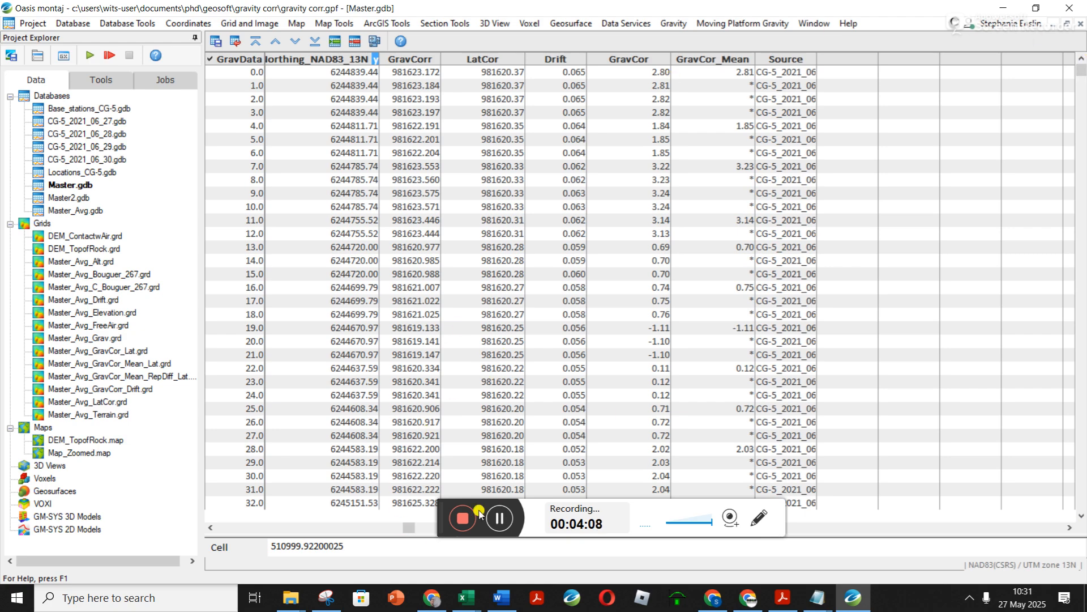
drag(1083, 71, 195, 599)
drag(419, 532, 383, 531)
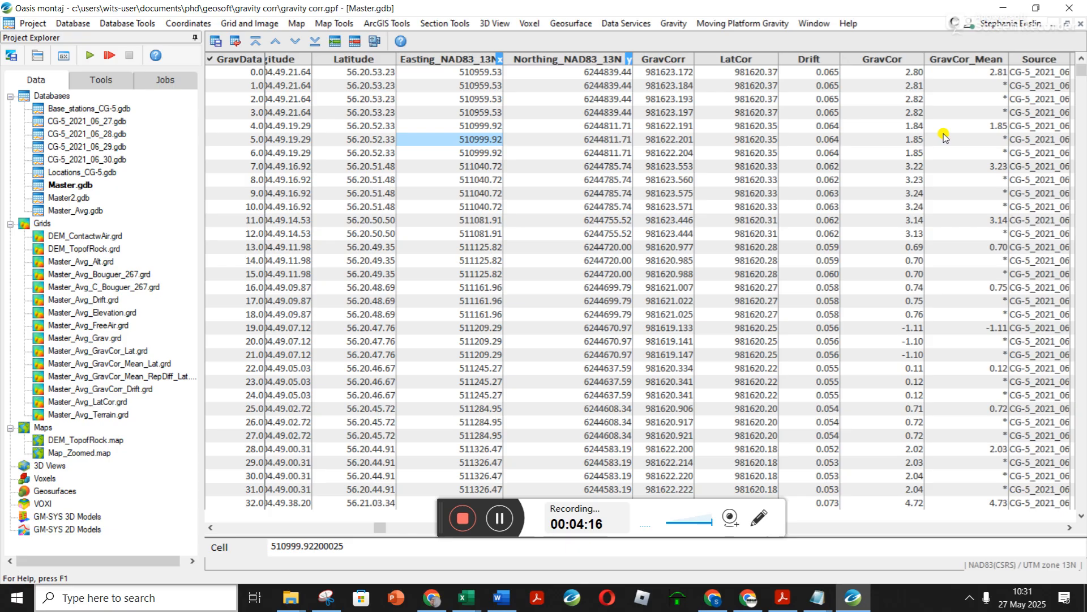
Rename the GravCor channel in Master.gdb as GravDriftLatCor
right_click(872, 63)
click(907, 89)
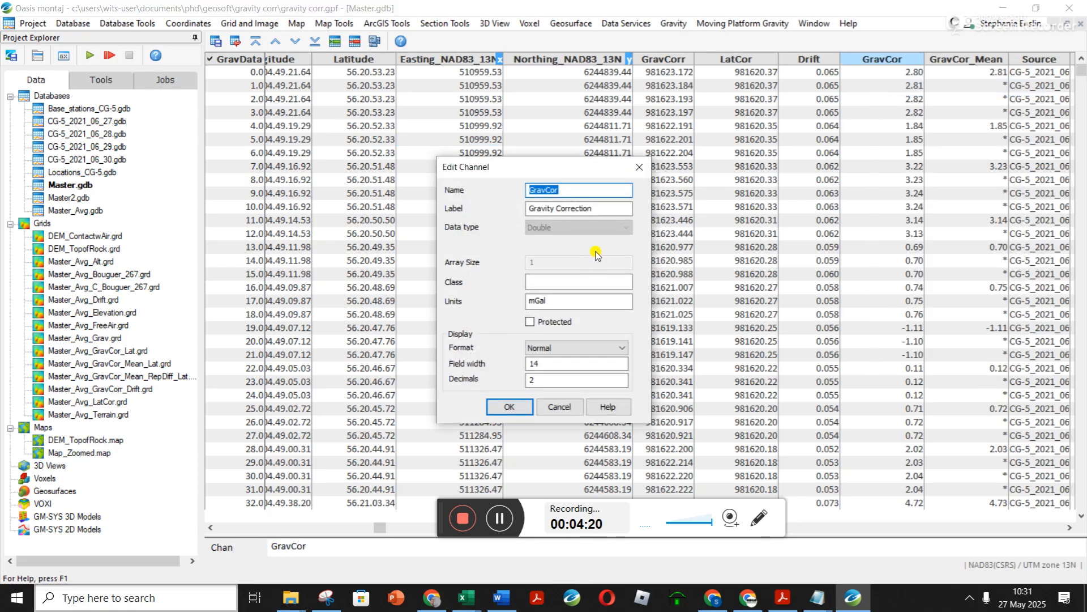
drag(536, 184, 548, 185)
click(545, 190)
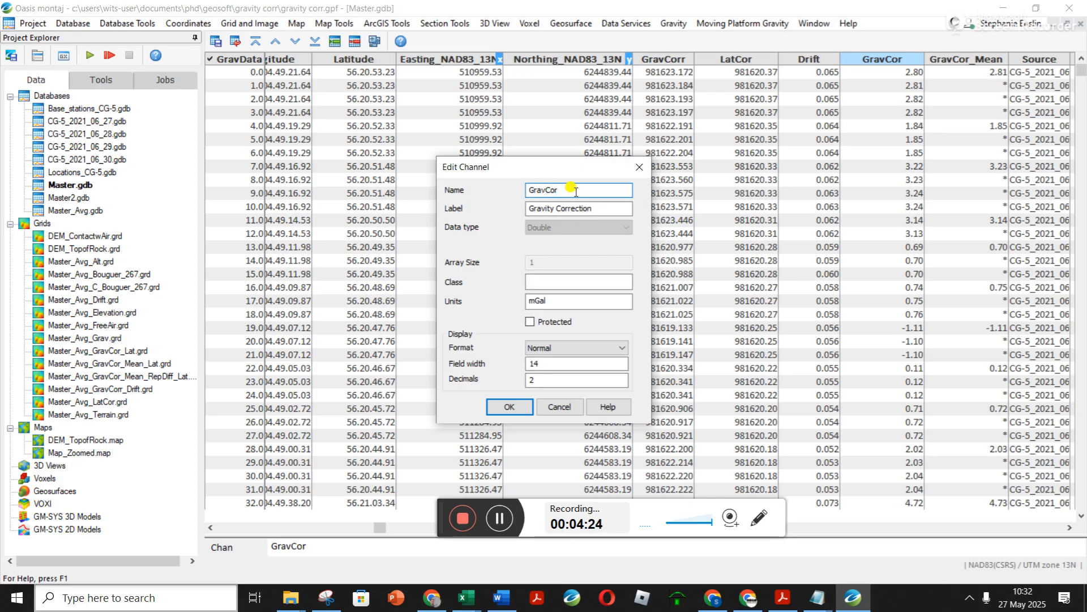
text(DriftLat)
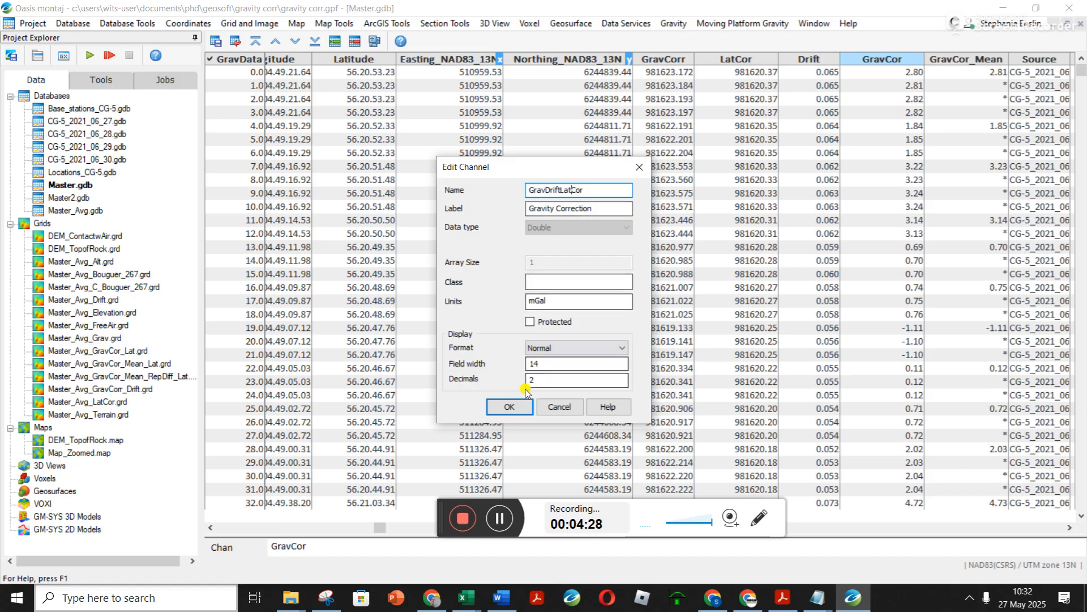
click(509, 407)
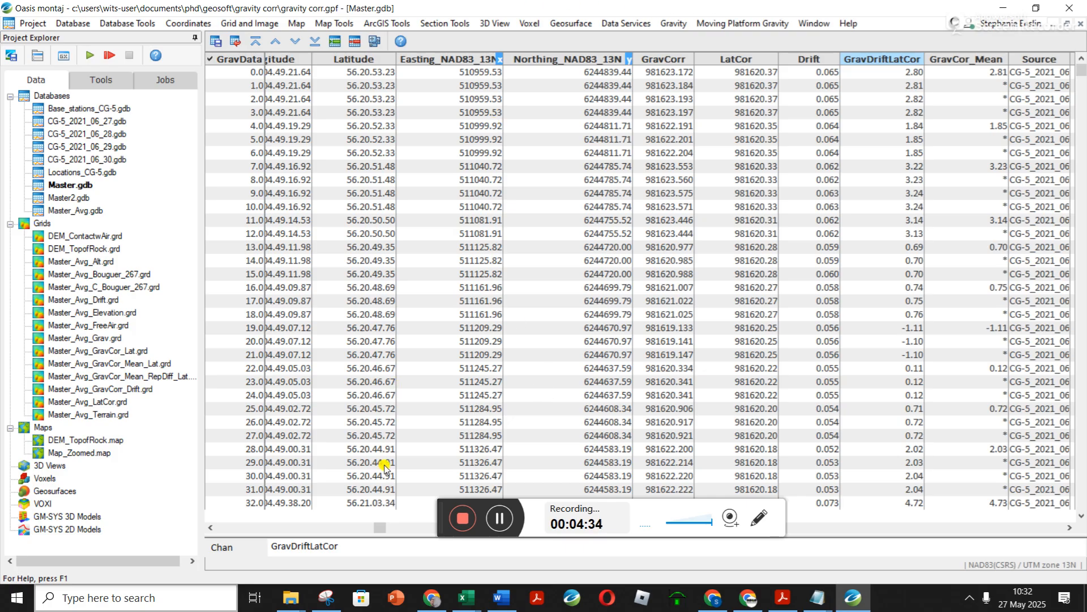
click(502, 520)
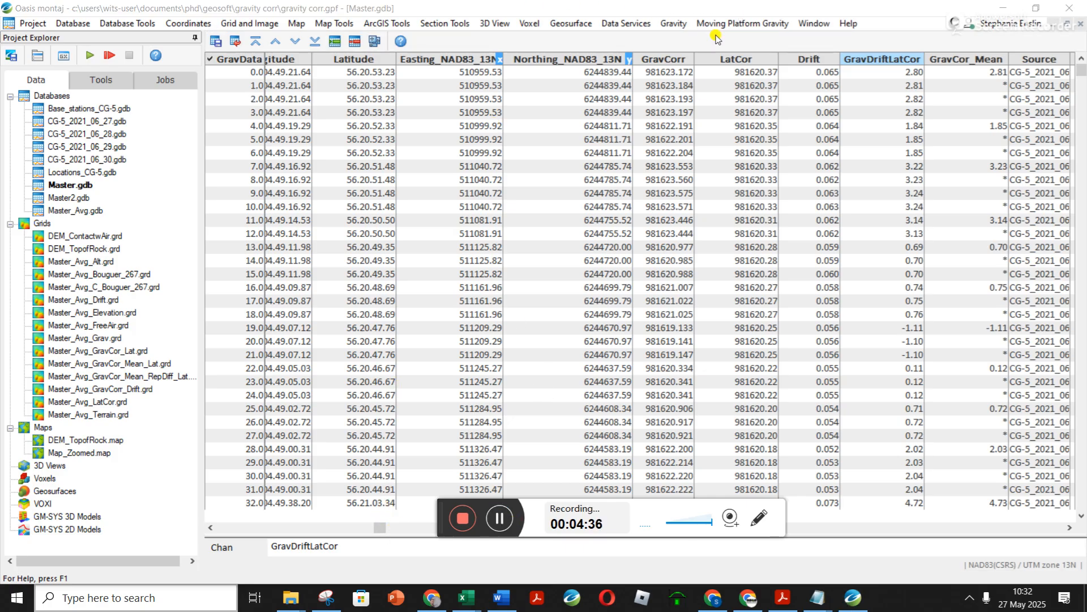
Rename the GravCorr channel in Master.gdb as GravLatCorr
right_click(678, 62)
click(703, 70)
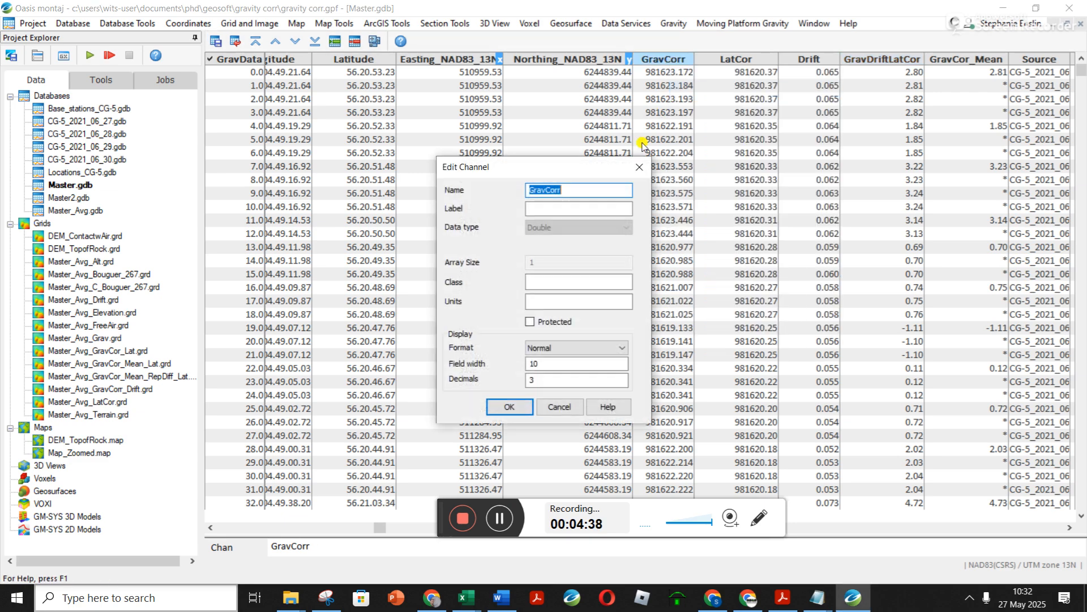
click(547, 188)
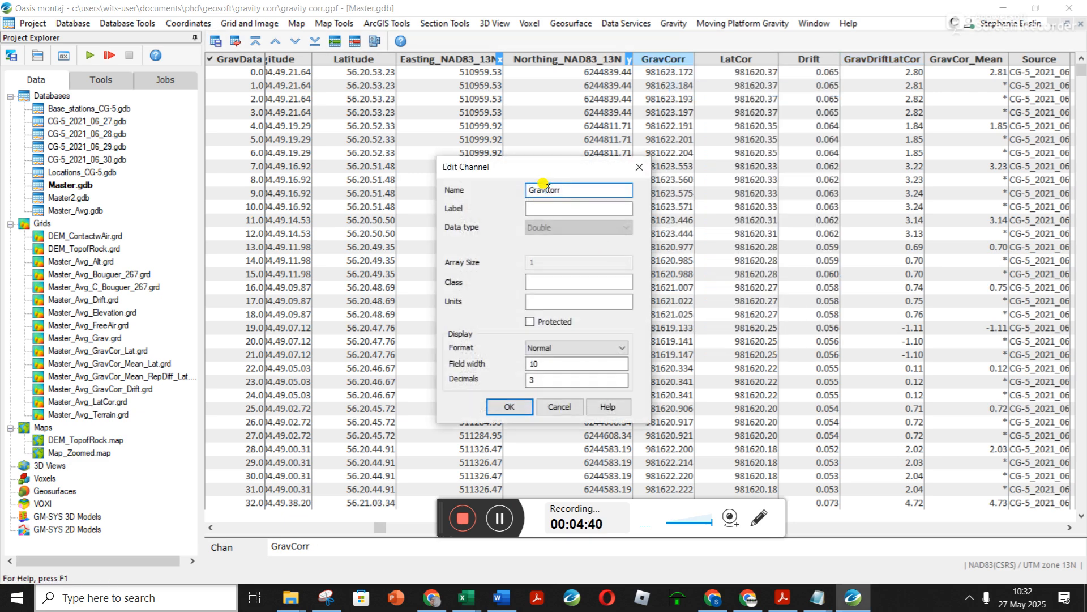
click(509, 407)
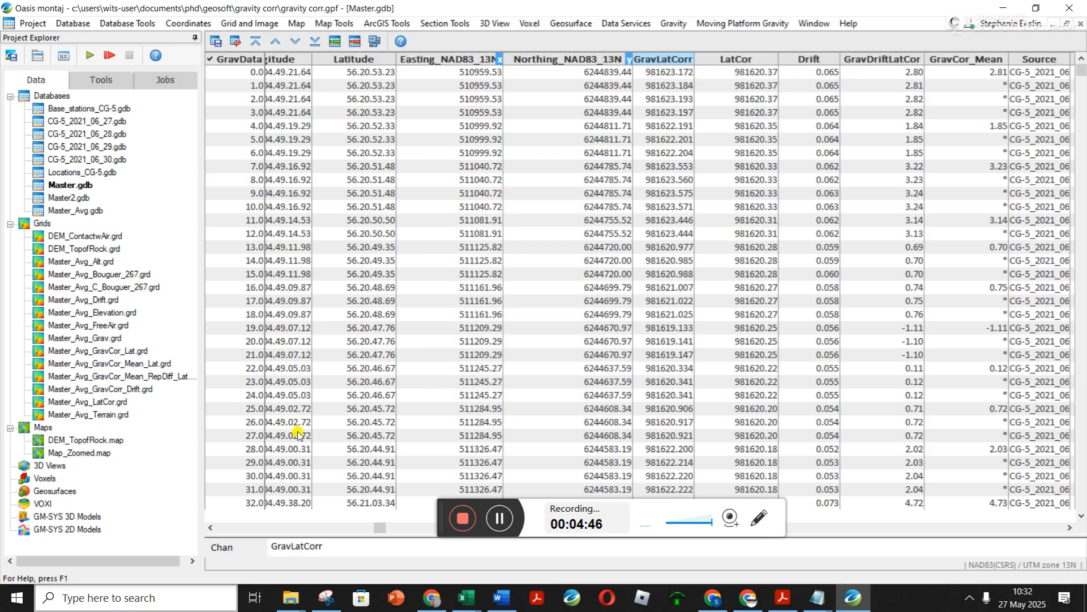
Hide the GravCor_Mean column in Master.gdb
drag(380, 526, 401, 528)
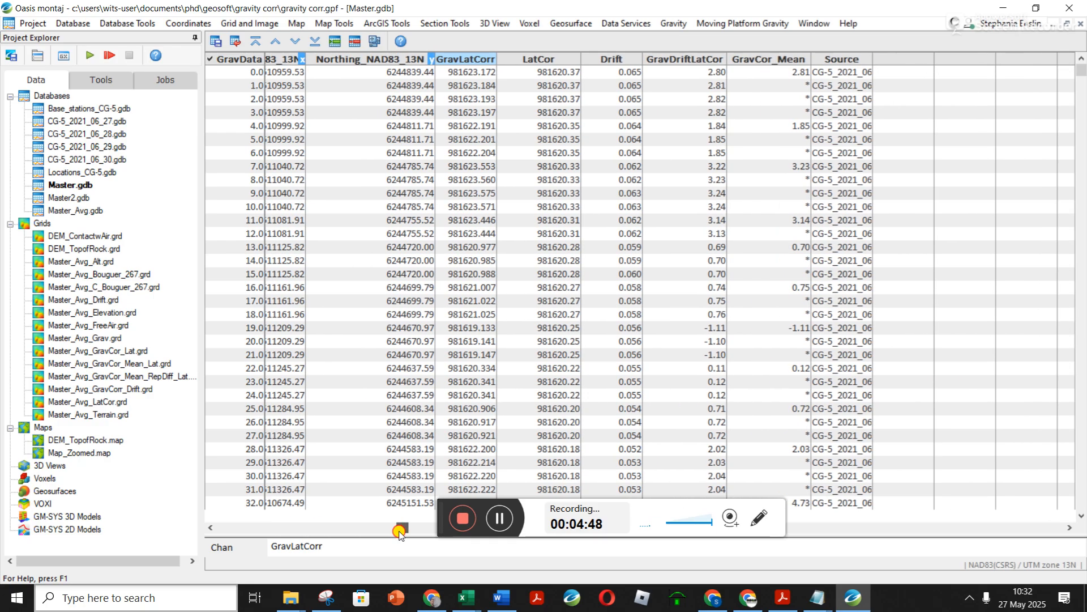
click(677, 60)
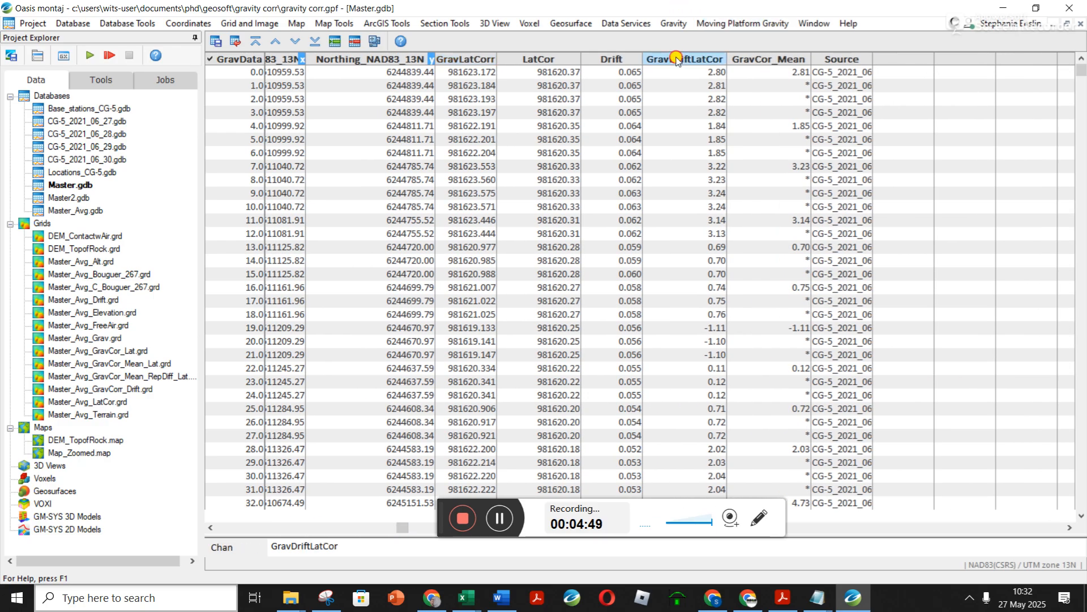
right_click(759, 55)
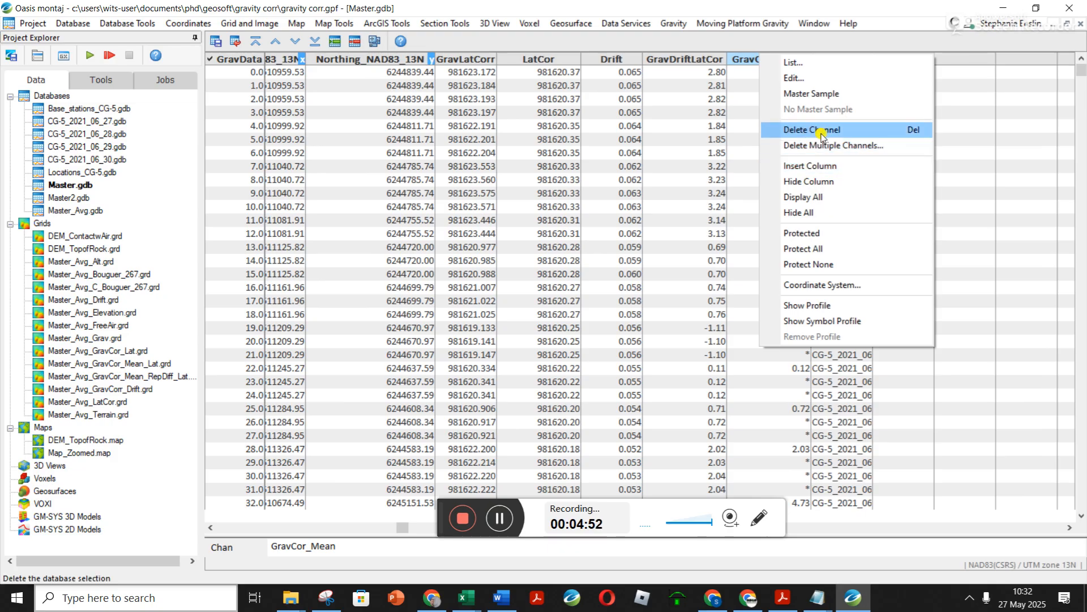
click(825, 181)
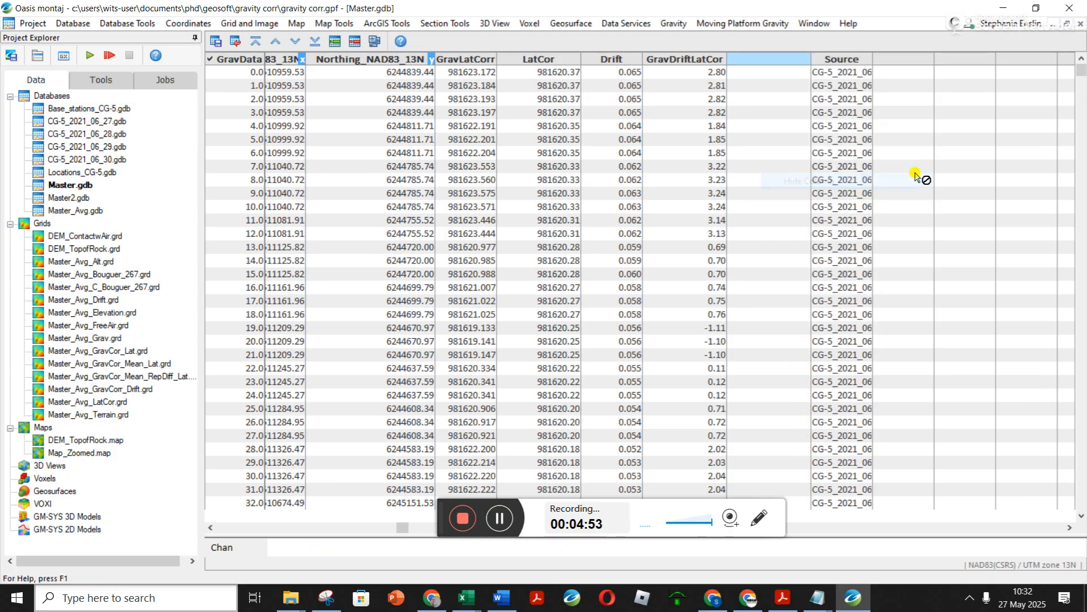
Set up Average Repeats on Master.gdb for the selected lines, with GravDriftLatCor as the channel to average by Station
click(676, 56)
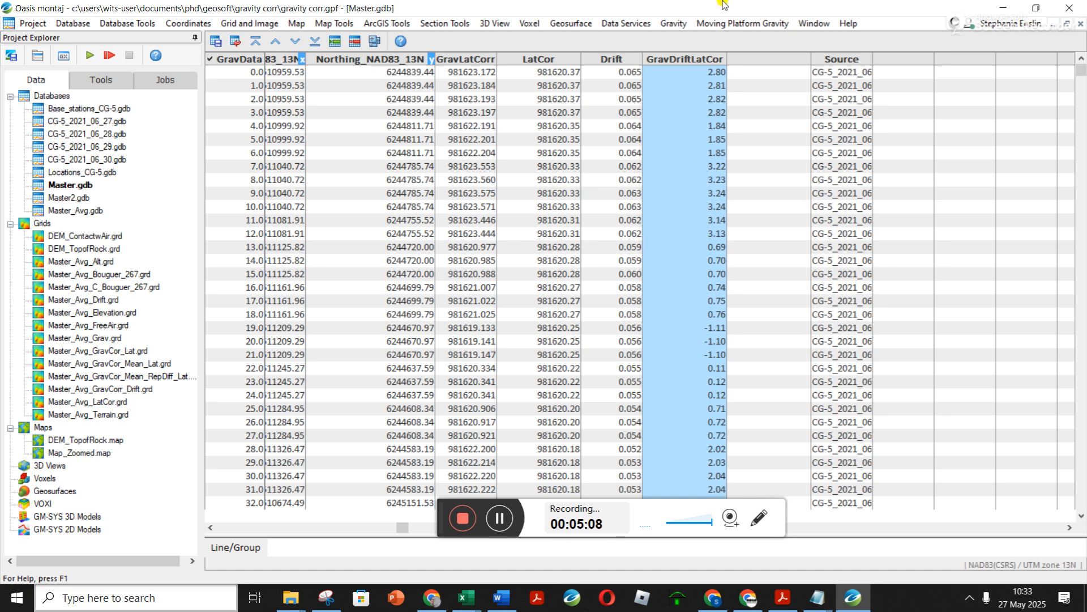
click(670, 24)
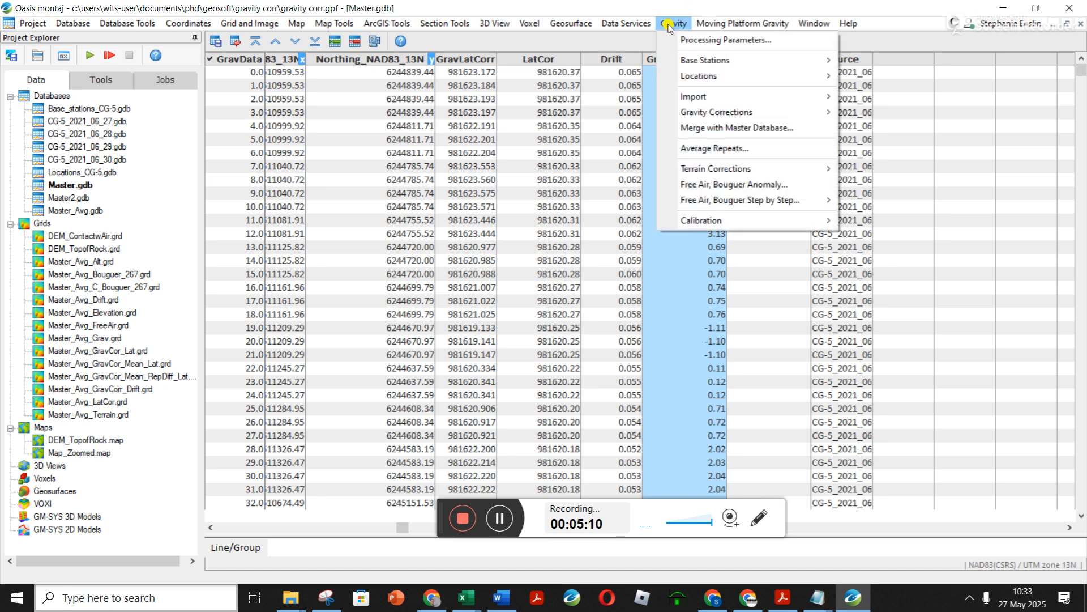
click(730, 149)
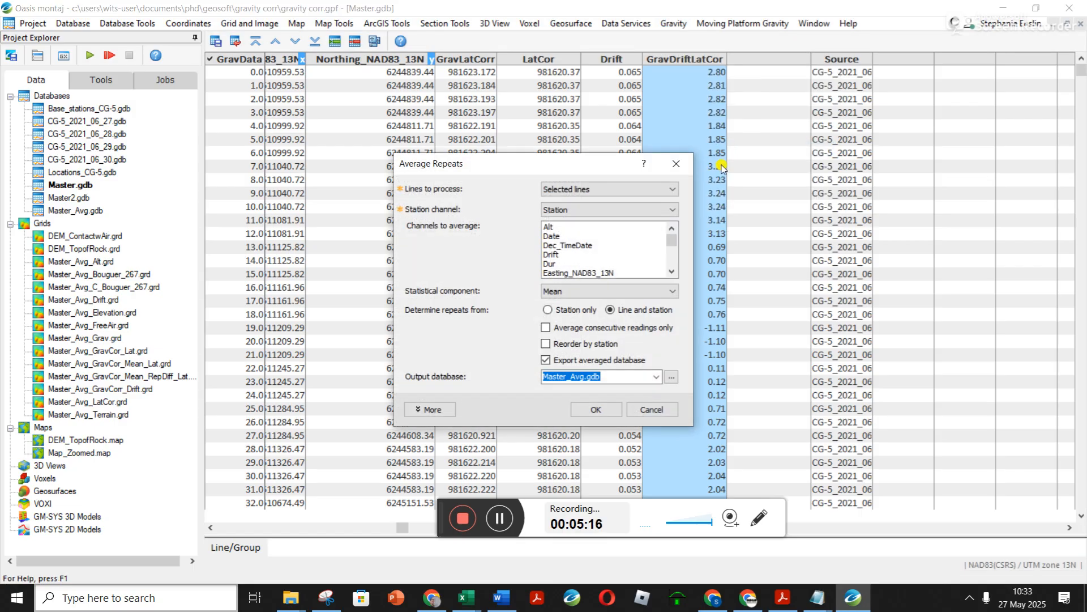
click(589, 189)
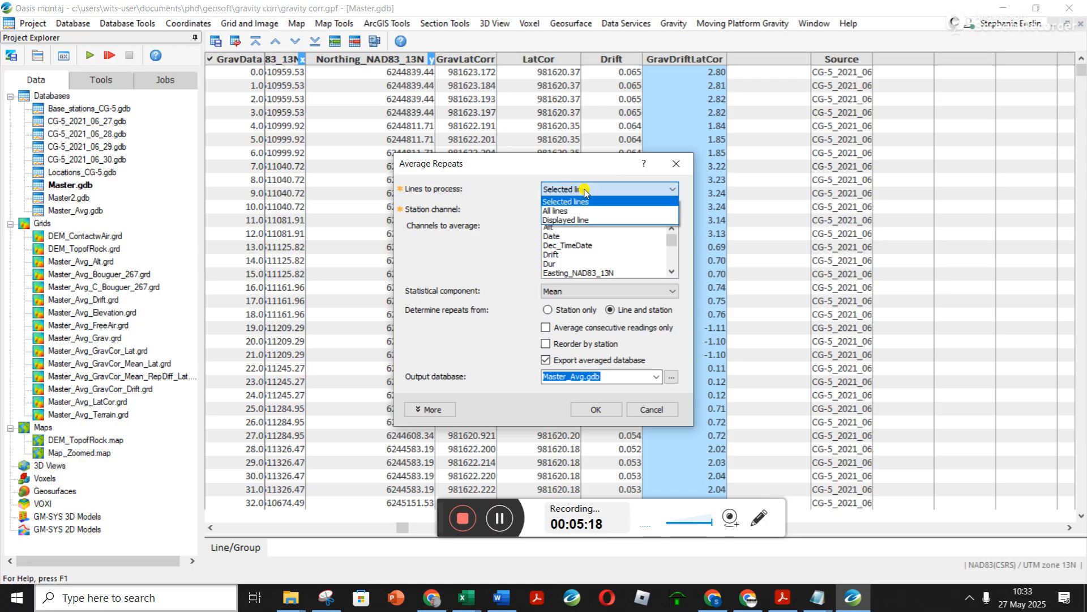
click(585, 190)
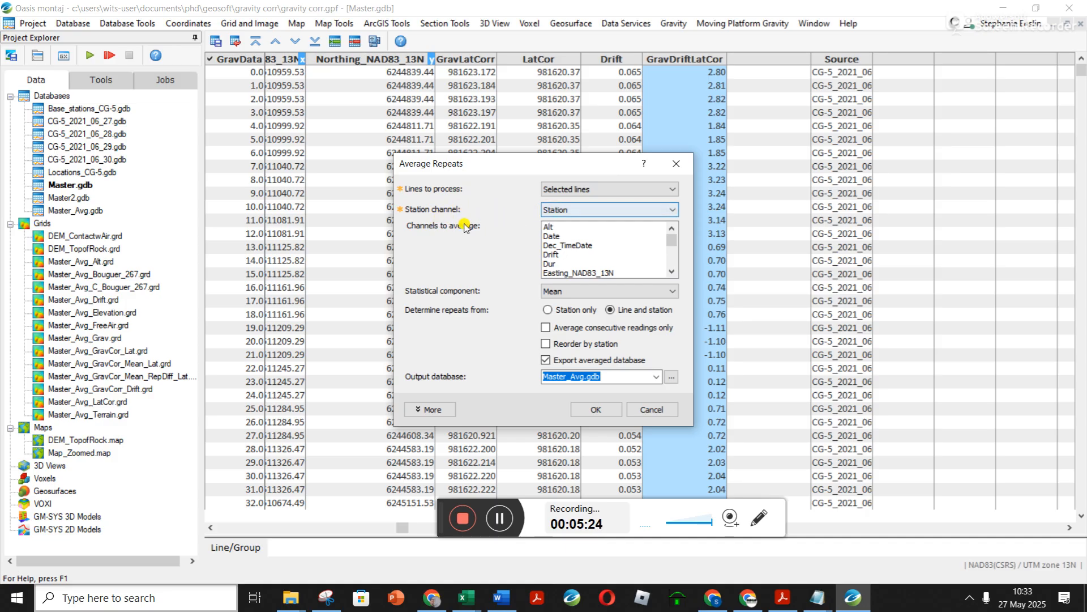
click(674, 273)
click(674, 274)
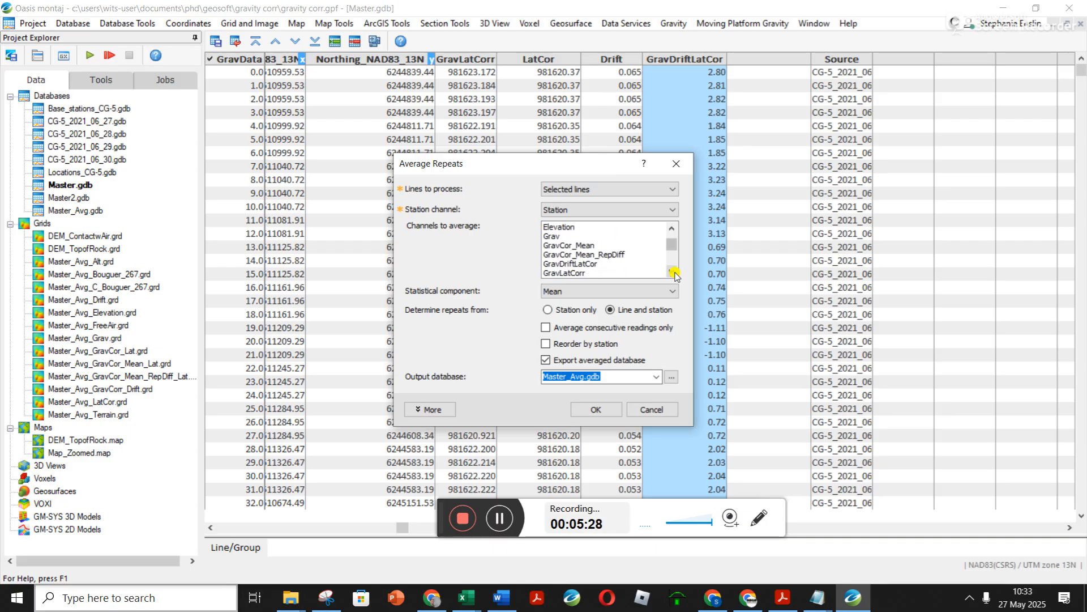
click(674, 274)
click(579, 245)
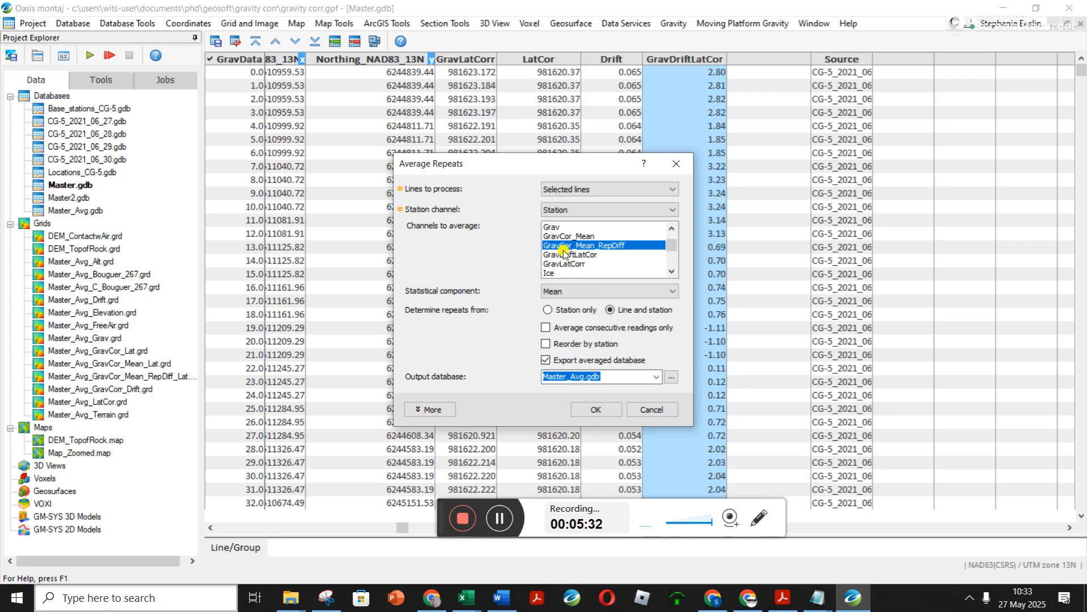
click(558, 256)
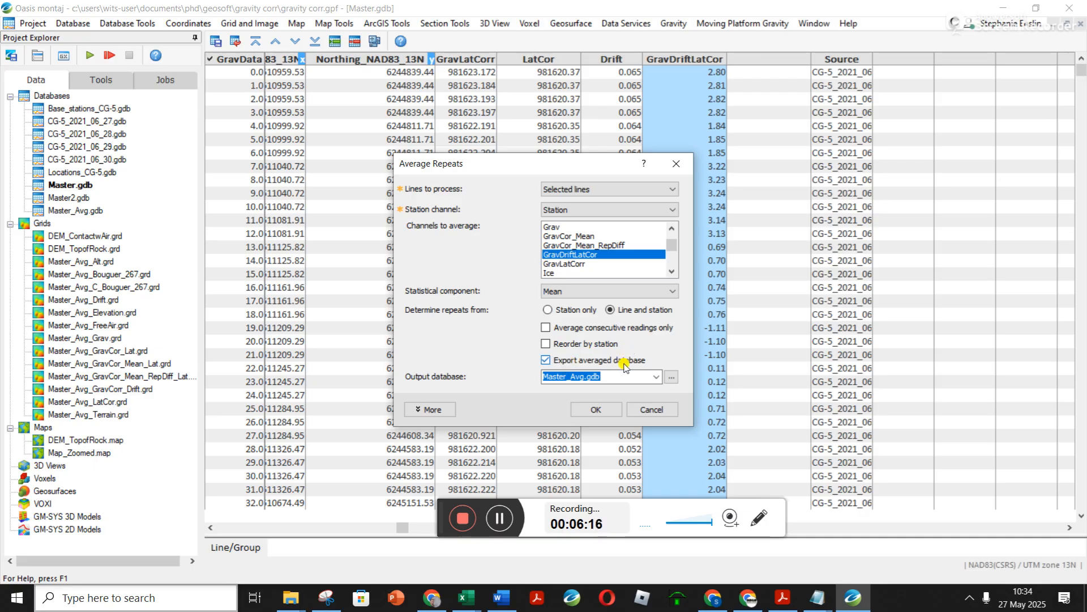
Name the averaged output database Master_Avg2.gdb, run the averaging and close the survey repeat statistics
click(581, 377)
text(2)
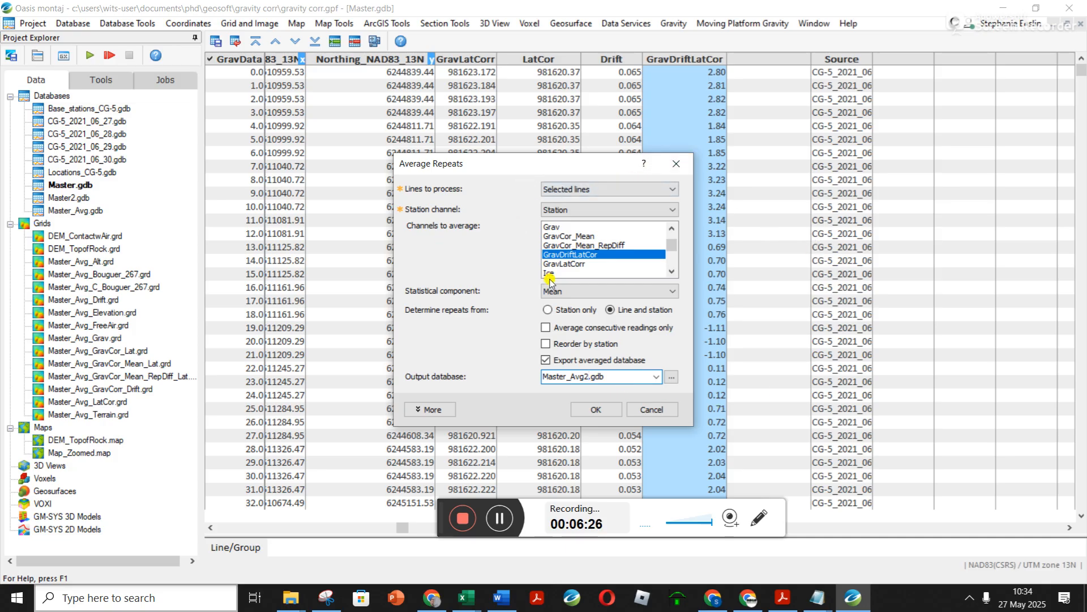
click(595, 410)
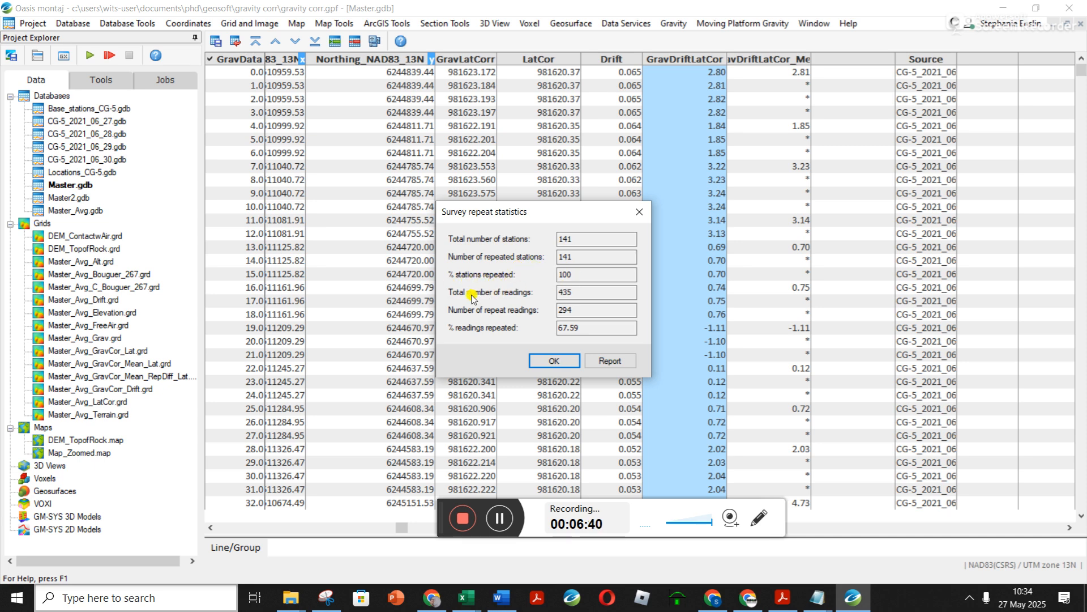
click(562, 292)
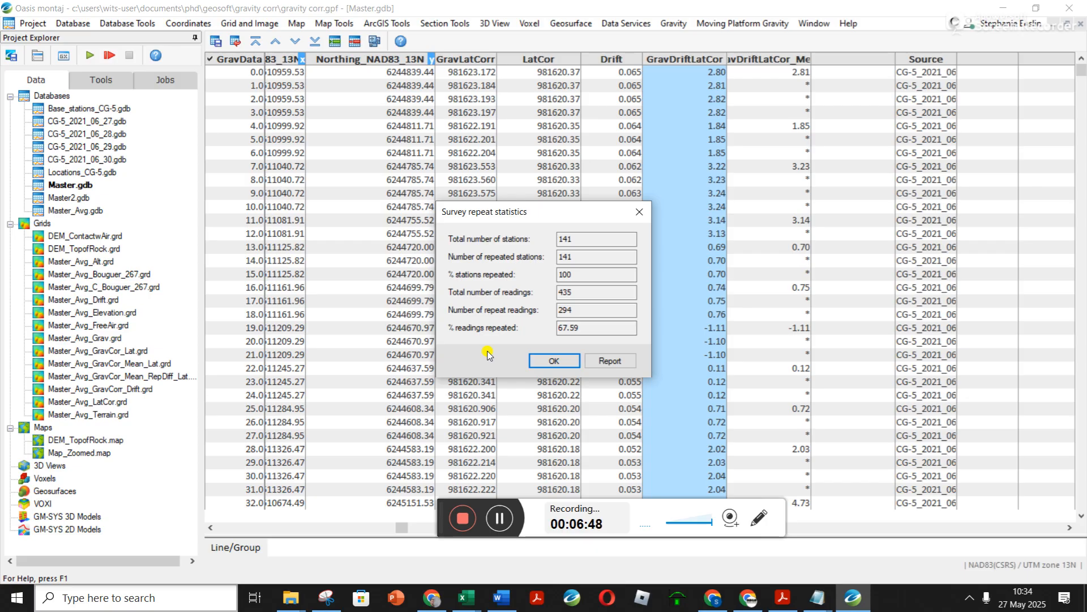
click(549, 361)
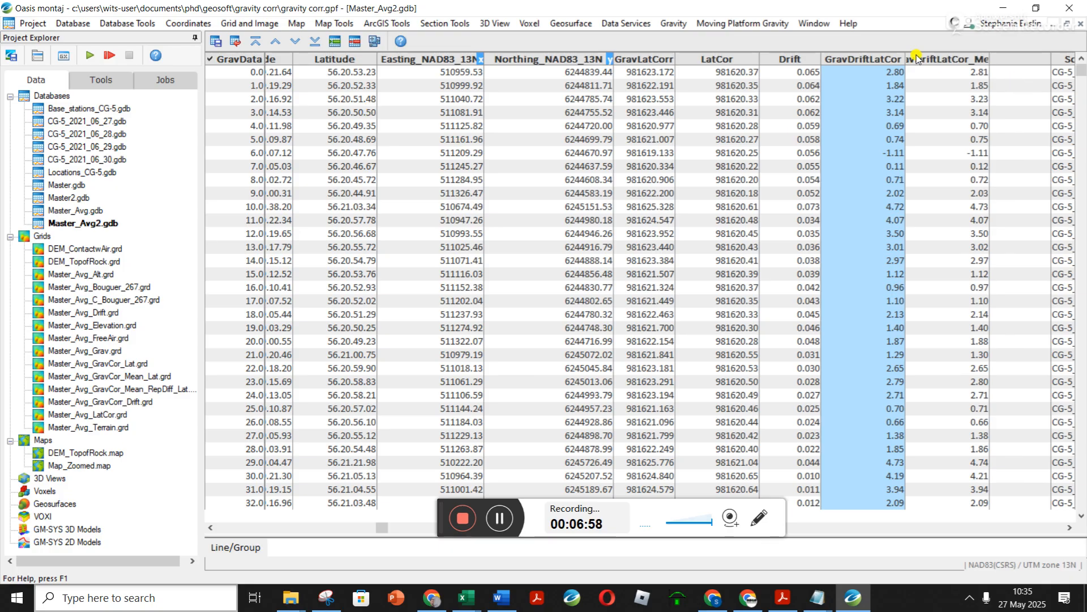
Widen the GravDriftLatCor and GravDriftLatCor_Mean columns in Master_Avg2.gdb and compare their first-row values
drag(901, 56, 917, 57)
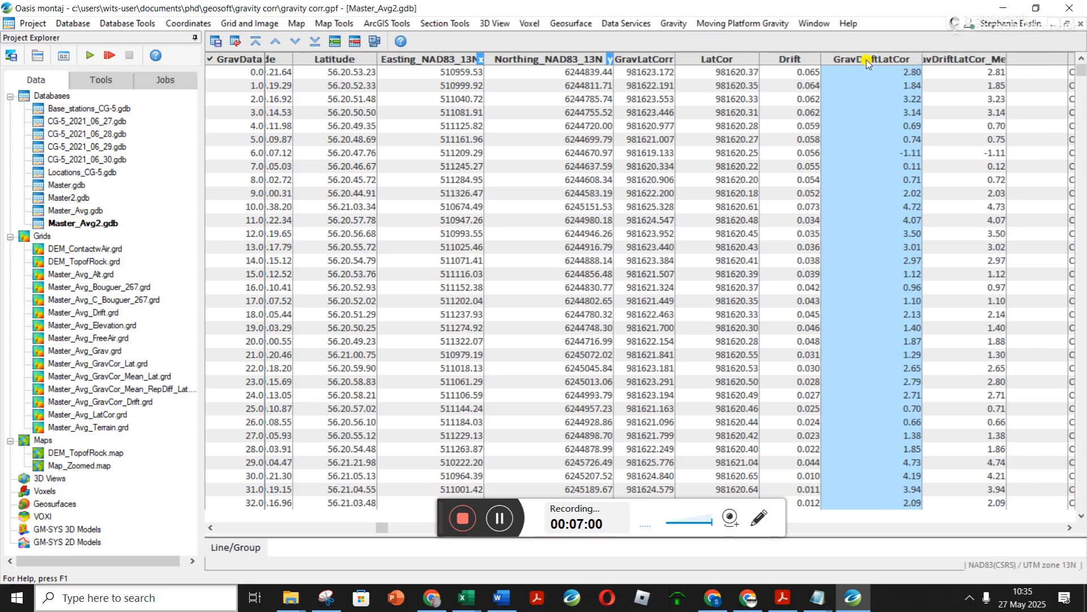
drag(382, 528, 416, 532)
drag(689, 56, 743, 65)
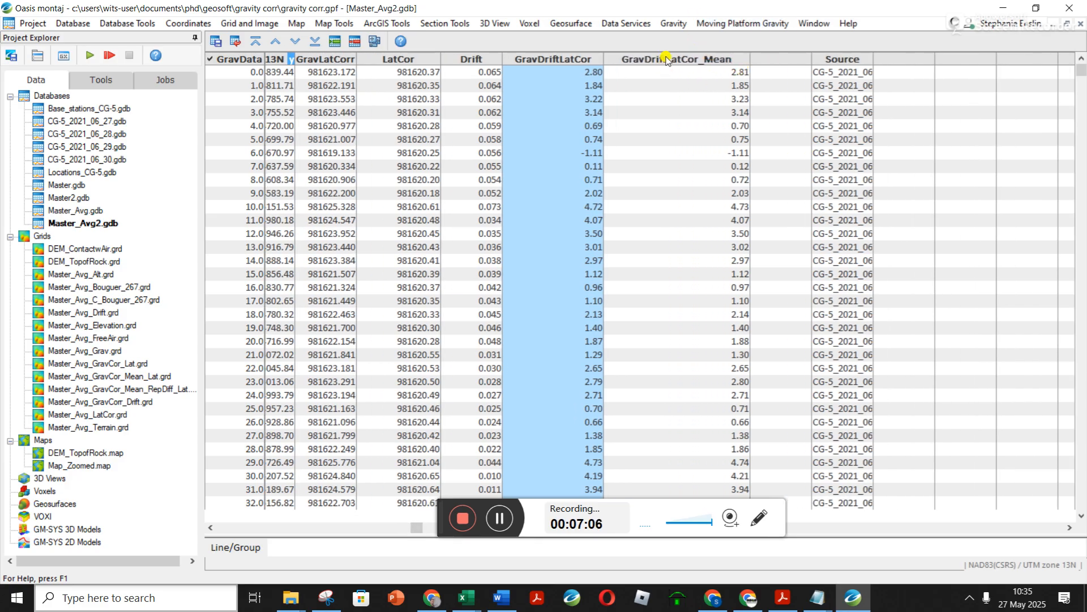
click(736, 72)
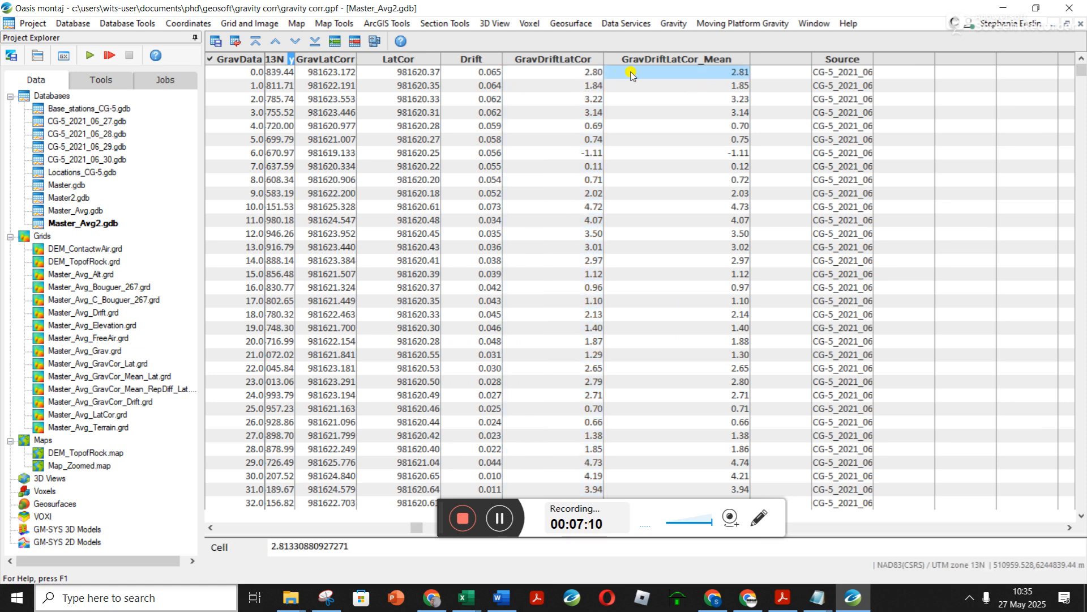
click(590, 73)
click(660, 73)
click(590, 73)
click(719, 74)
Display the GravDriftLatCor_Mean_RepDiff channel in the empty column before Source and widen it to fit its name
click(769, 59)
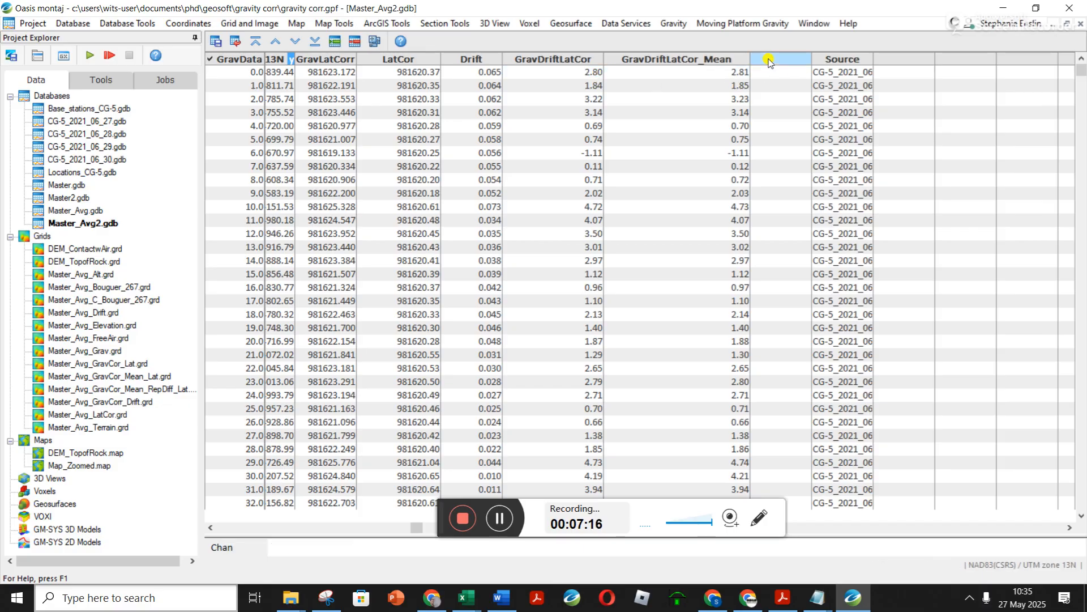
right_click(781, 60)
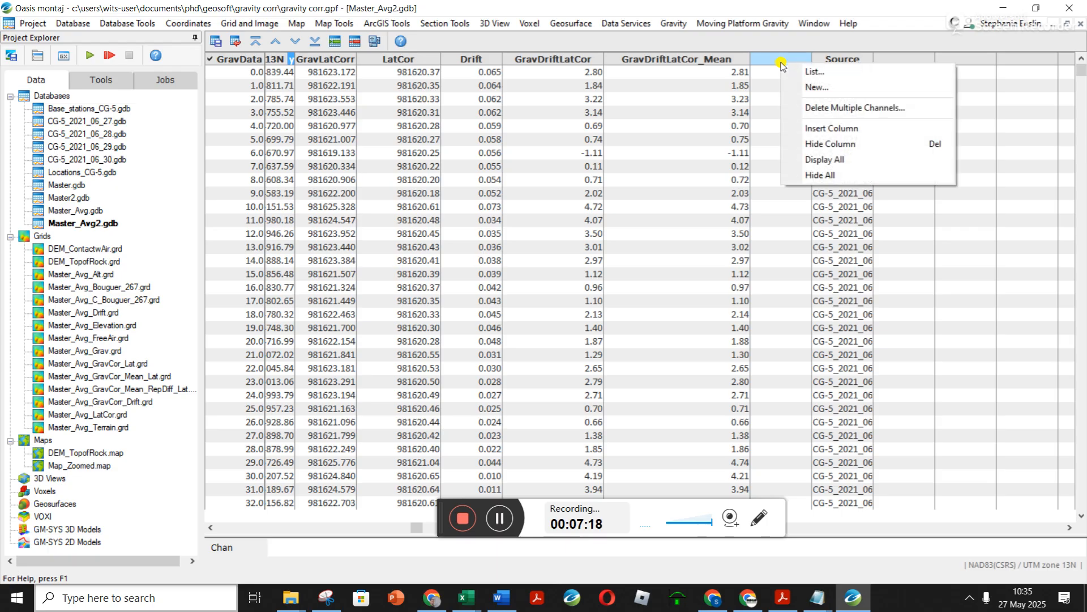
click(804, 71)
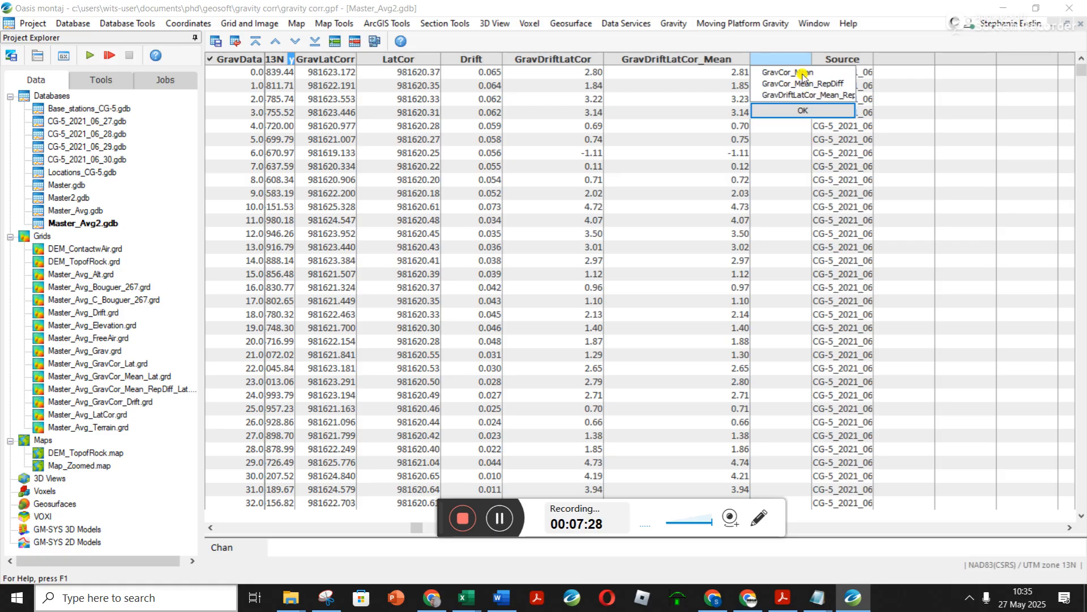
click(840, 96)
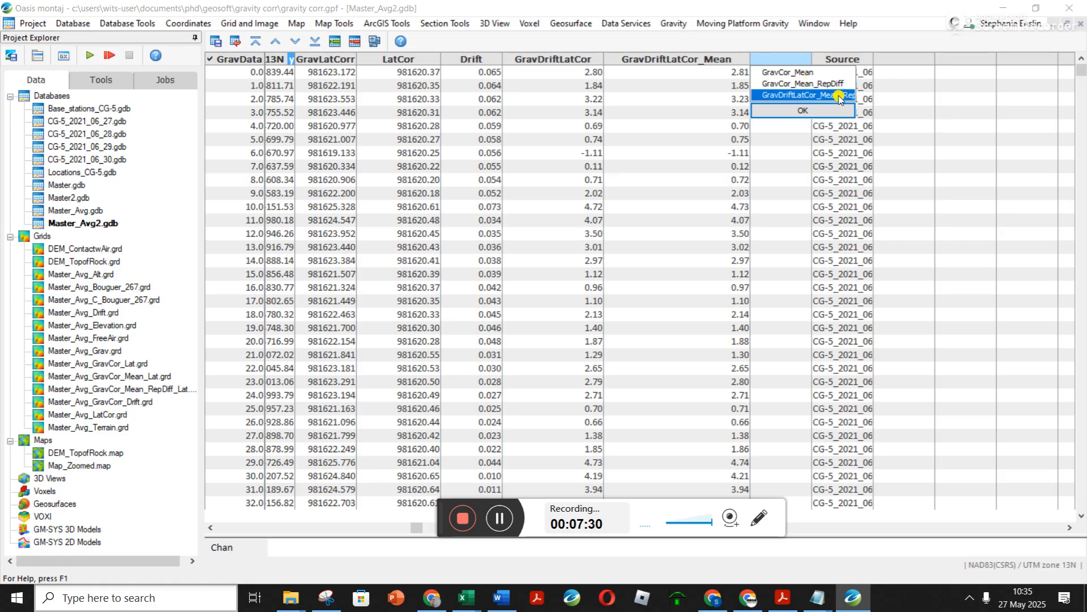
click(809, 111)
drag(835, 57, 931, 58)
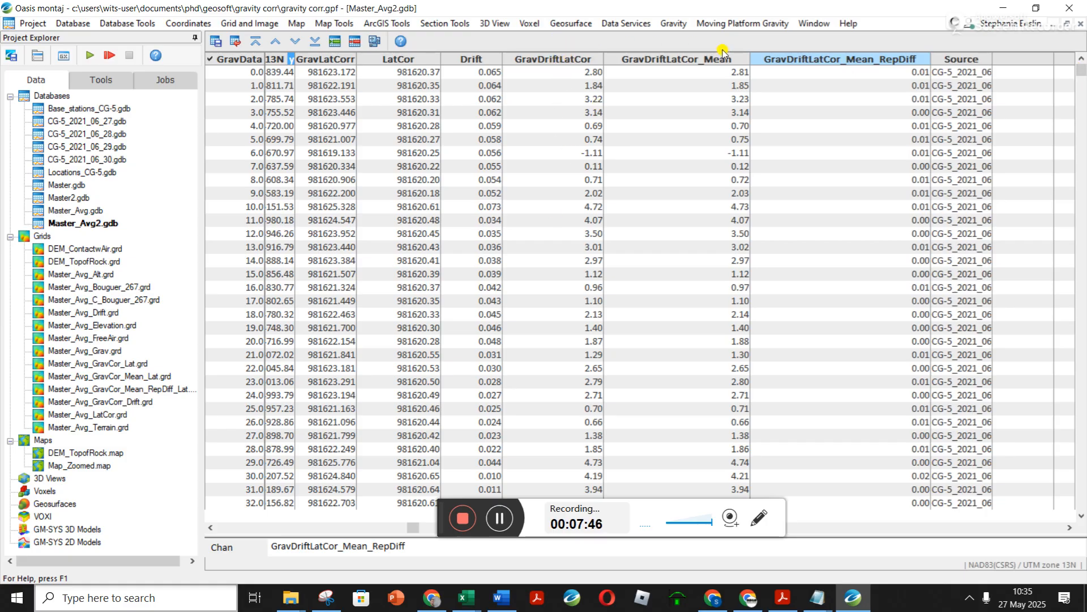
mouse_move(1083, 72)
mouse_down()
mouse_move(1068, 390)
mouse_move(1082, 520)
mouse_move(1082, 67)
mouse_up()
Switch to File Explorer and open Average_Repeats20250527103433.log from the Gravity Corr folder
click(673, 23)
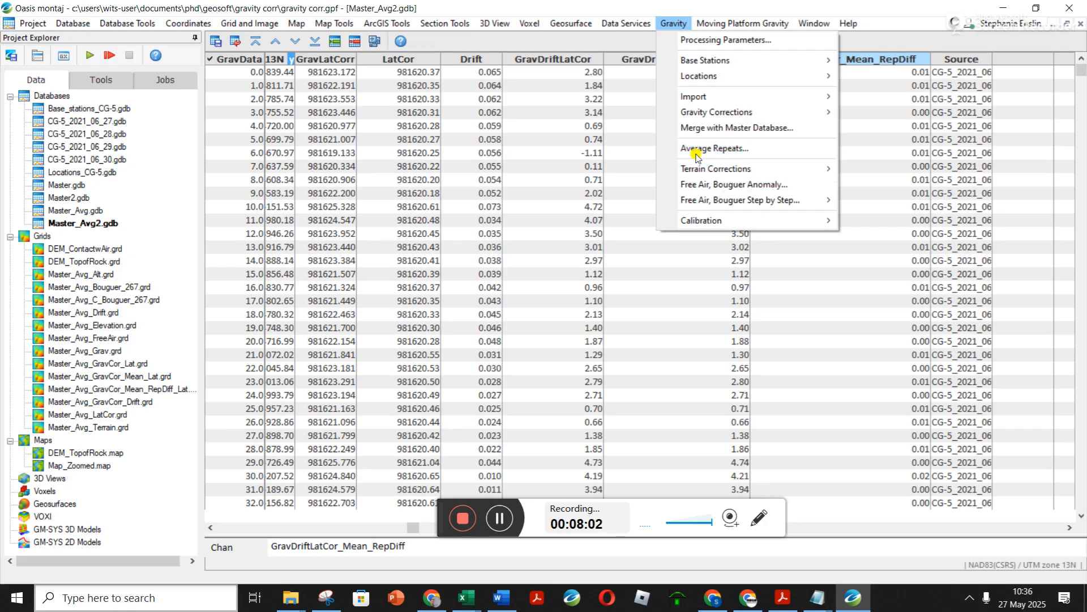
click(289, 594)
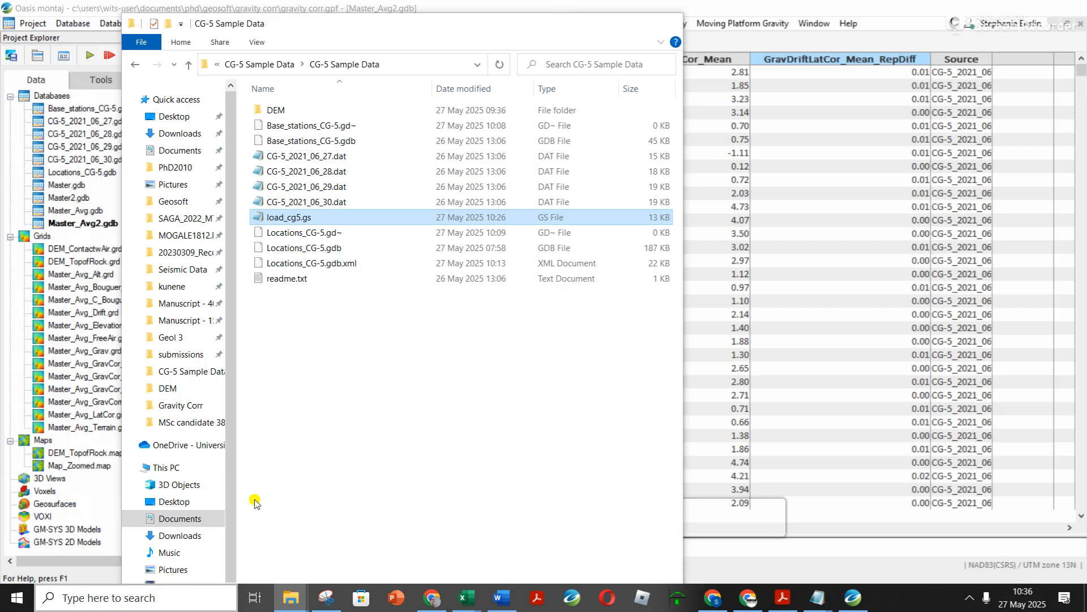
click(252, 510)
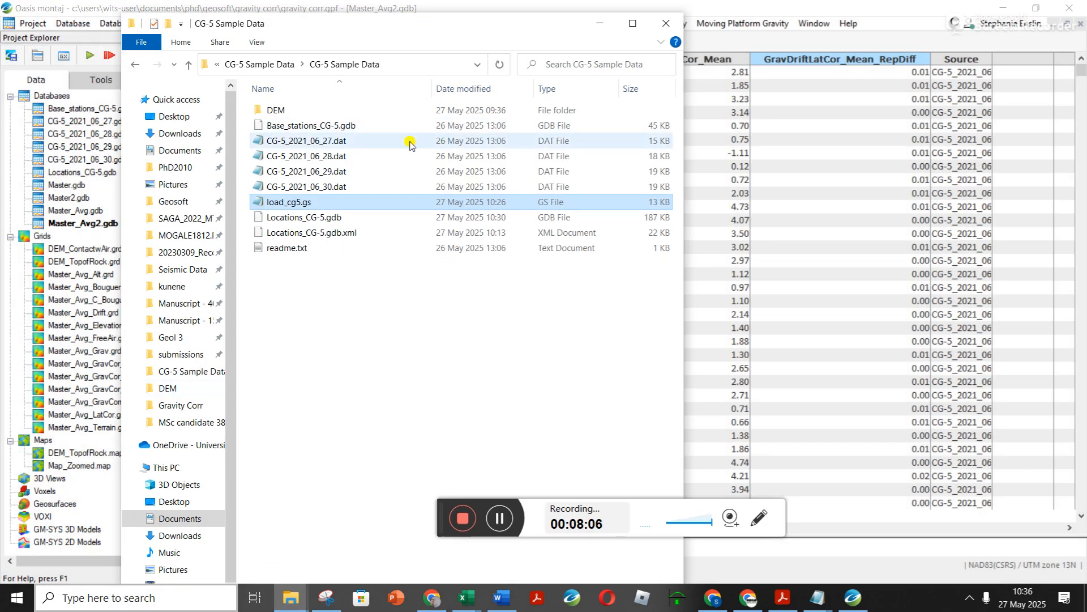
click(264, 65)
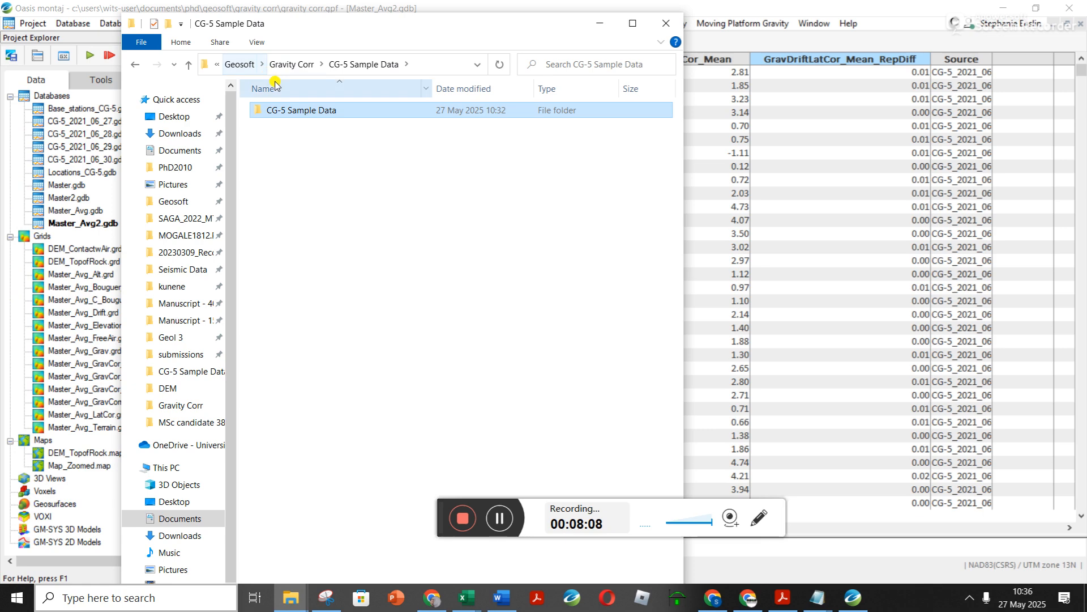
click(298, 66)
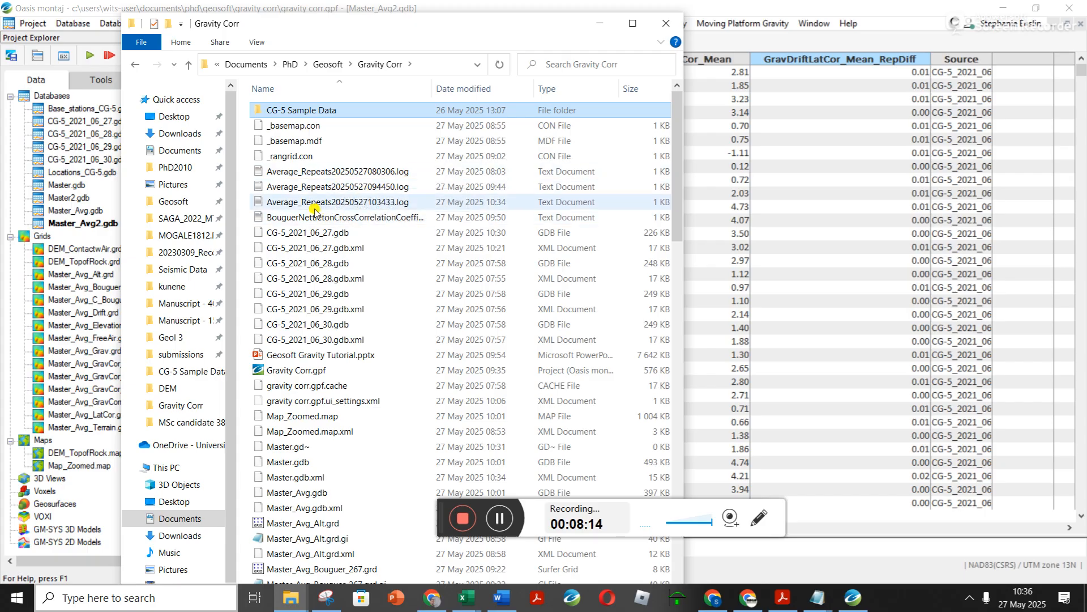
double_click(304, 205)
Examine the project date, repeat station statistics, and maximum, mean and RMS repeat errors in the averaging log
drag(442, 43, 503, 51)
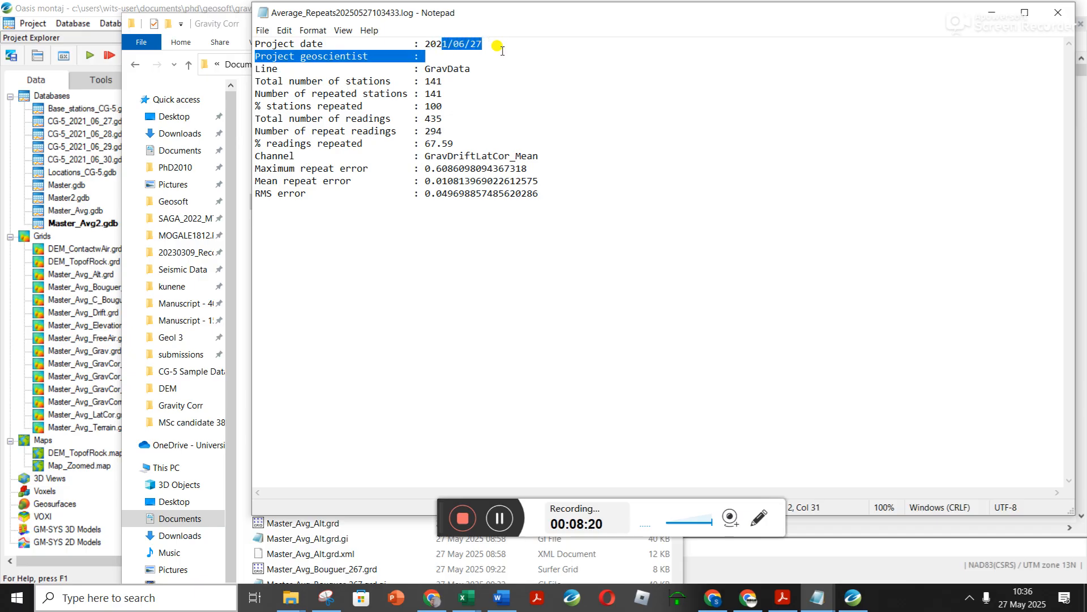
drag(430, 69, 443, 107)
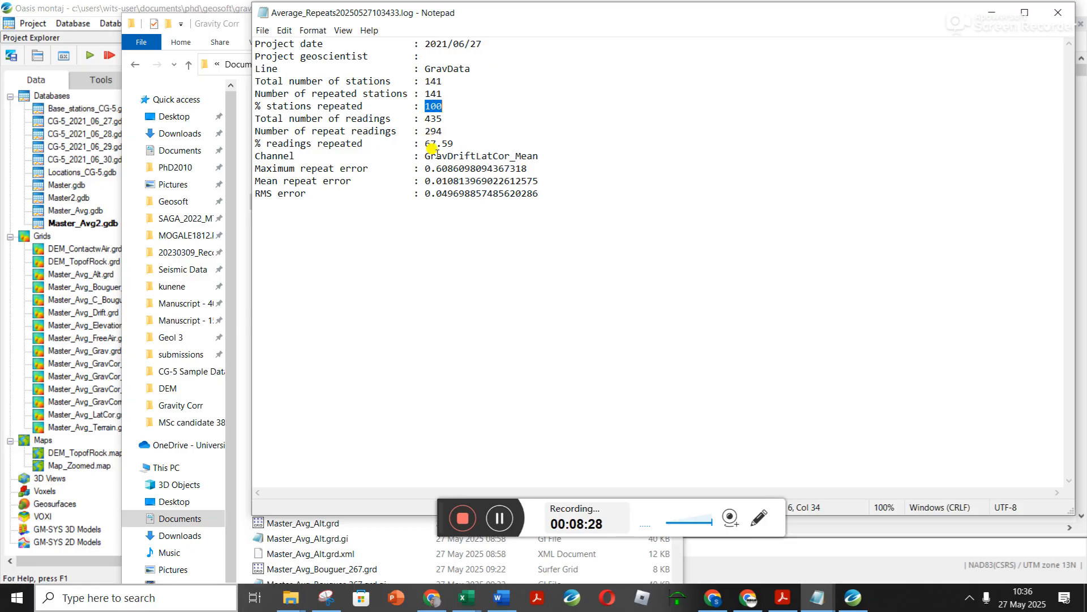
drag(256, 168, 554, 194)
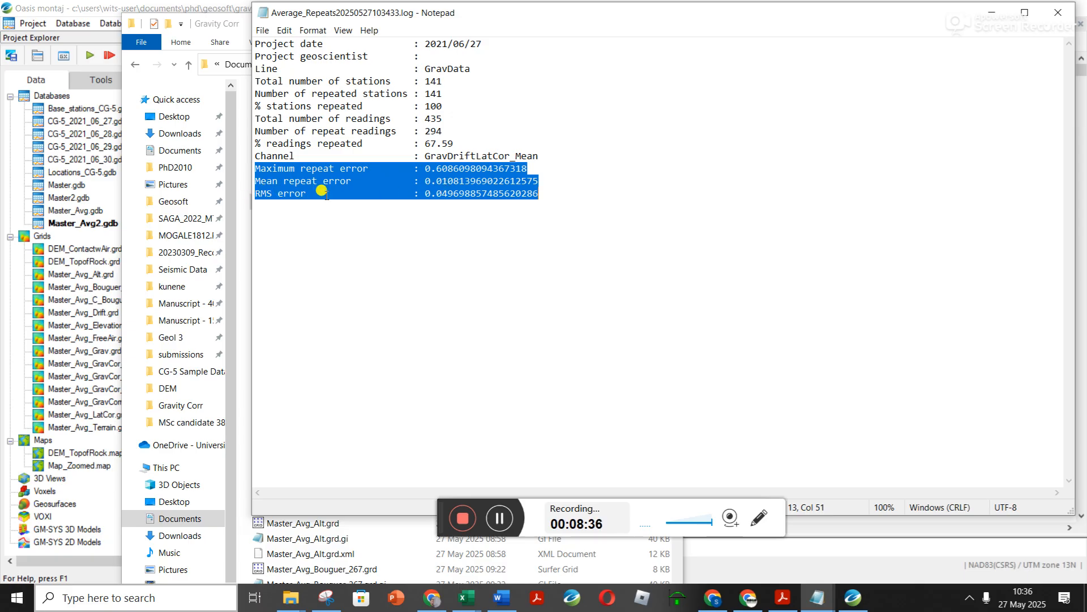
click(604, 180)
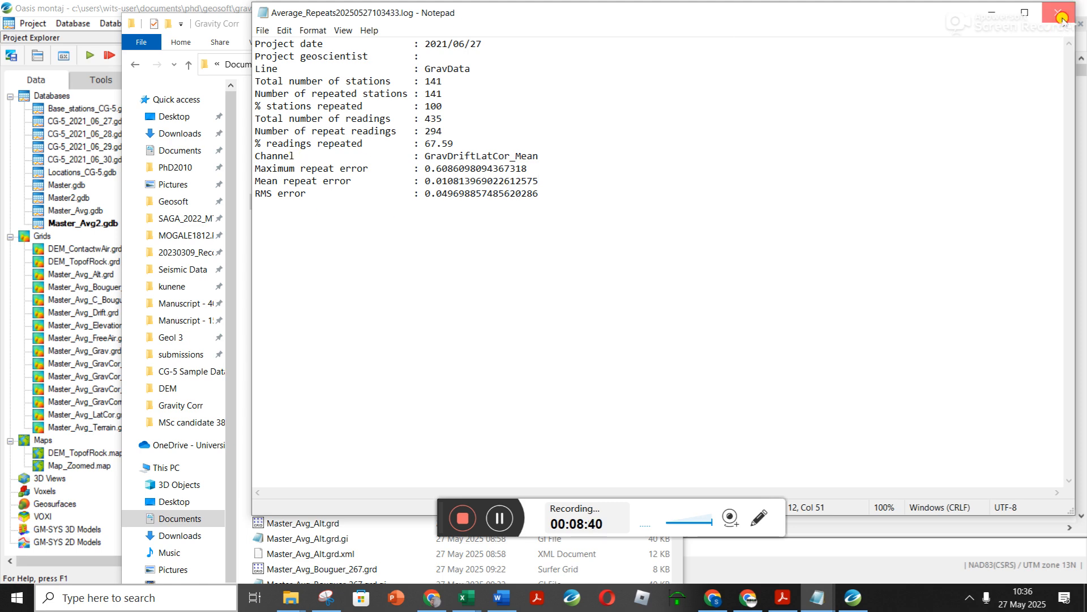